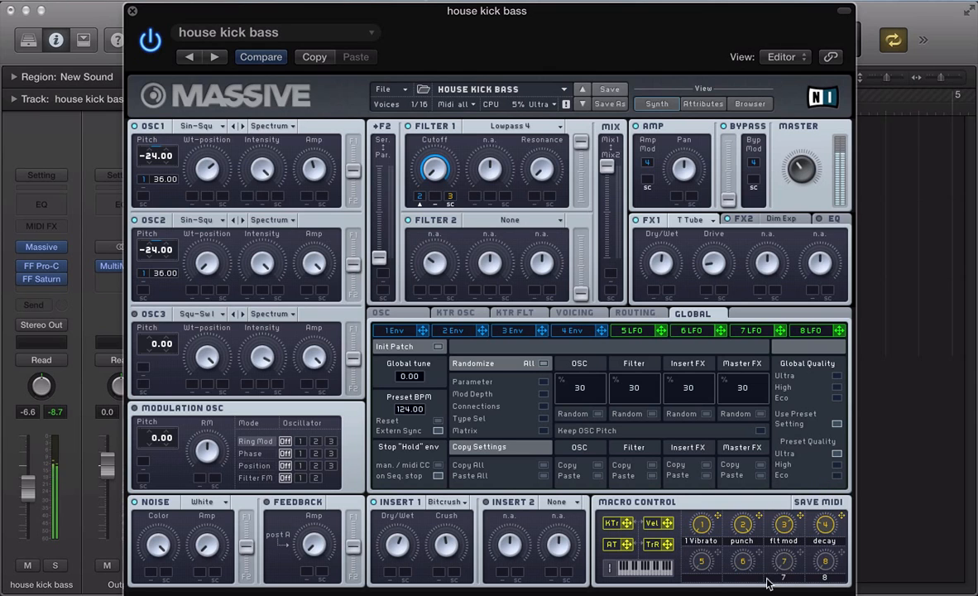
- Stop playback and replace the house kick bass patch in Massive with a new empty sound
key(super+w)
key(space)
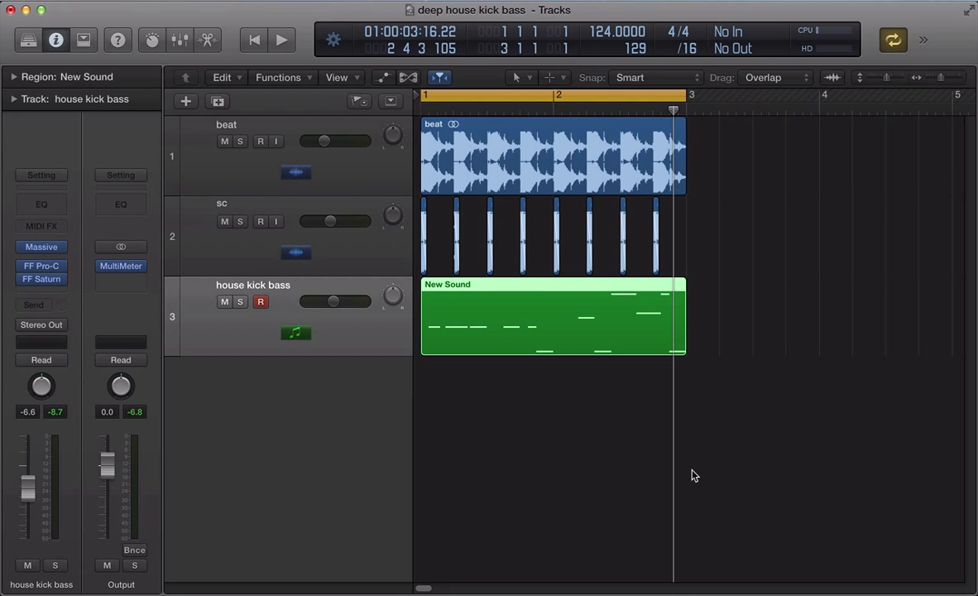
key(v)
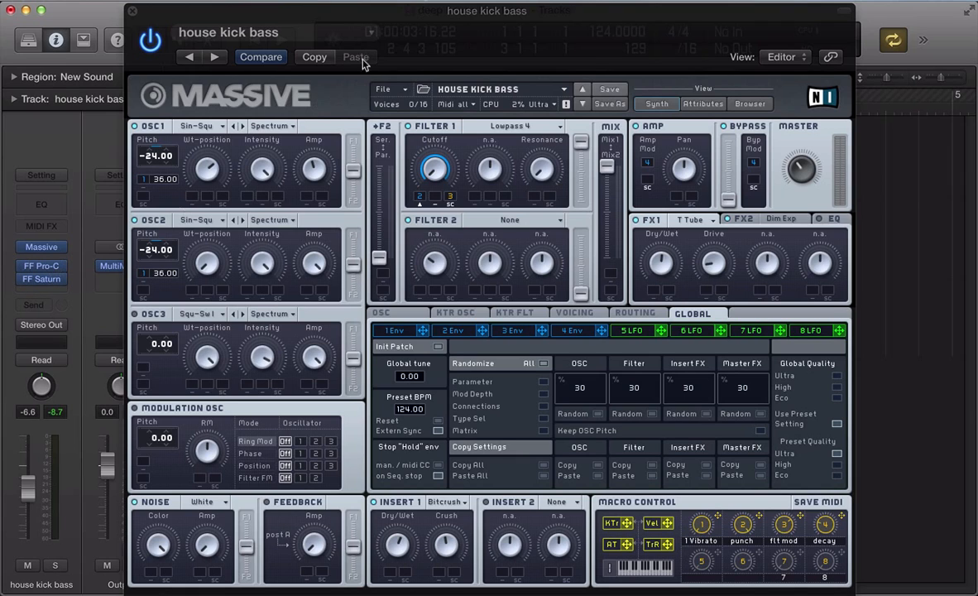
click(340, 90)
click(384, 90)
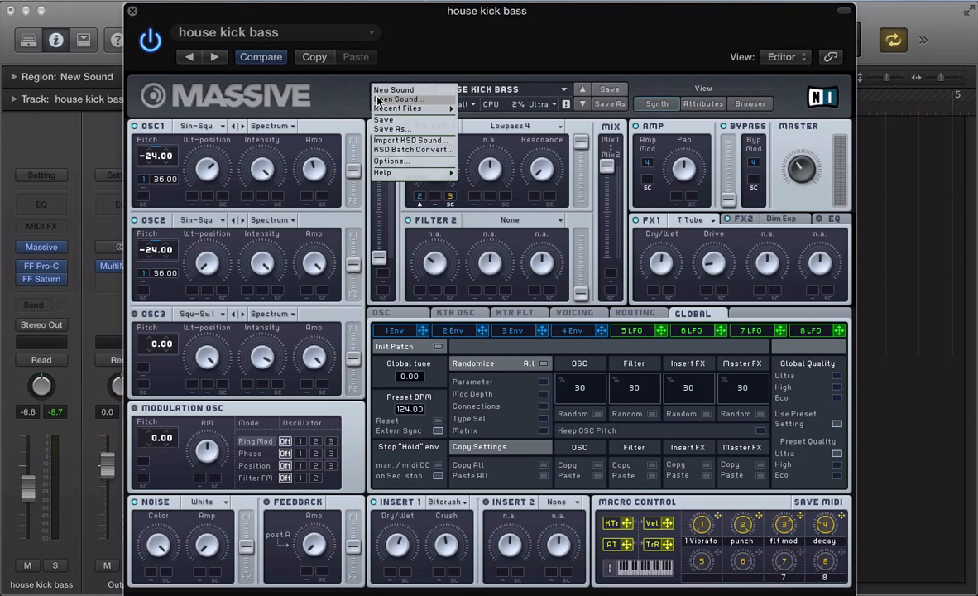
click(339, 101)
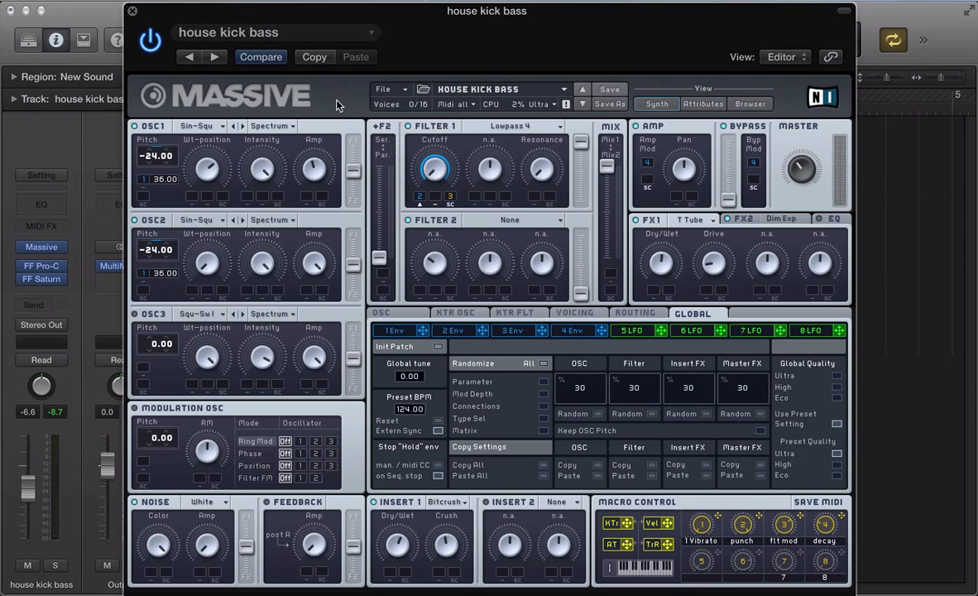
click(376, 88)
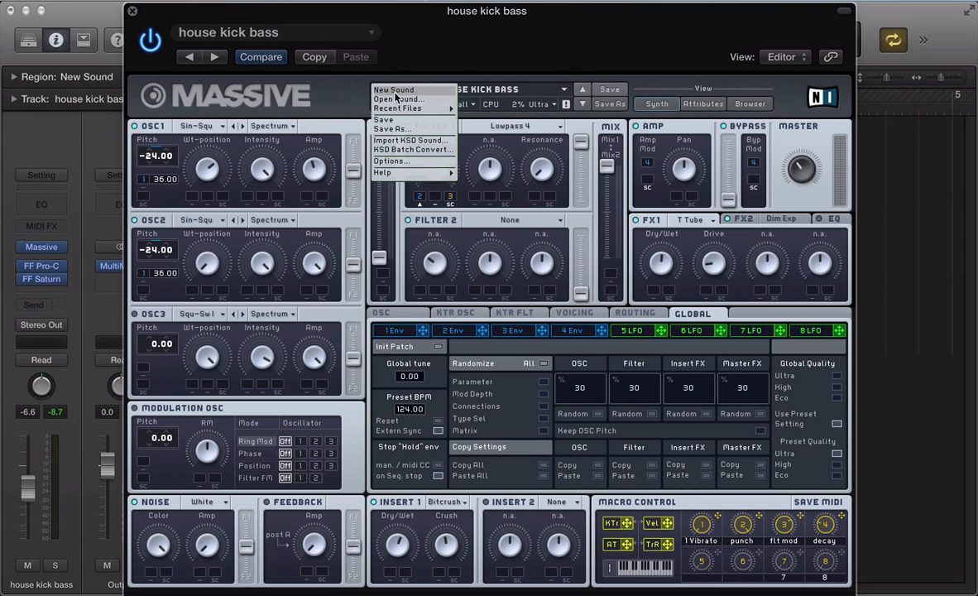
click(394, 90)
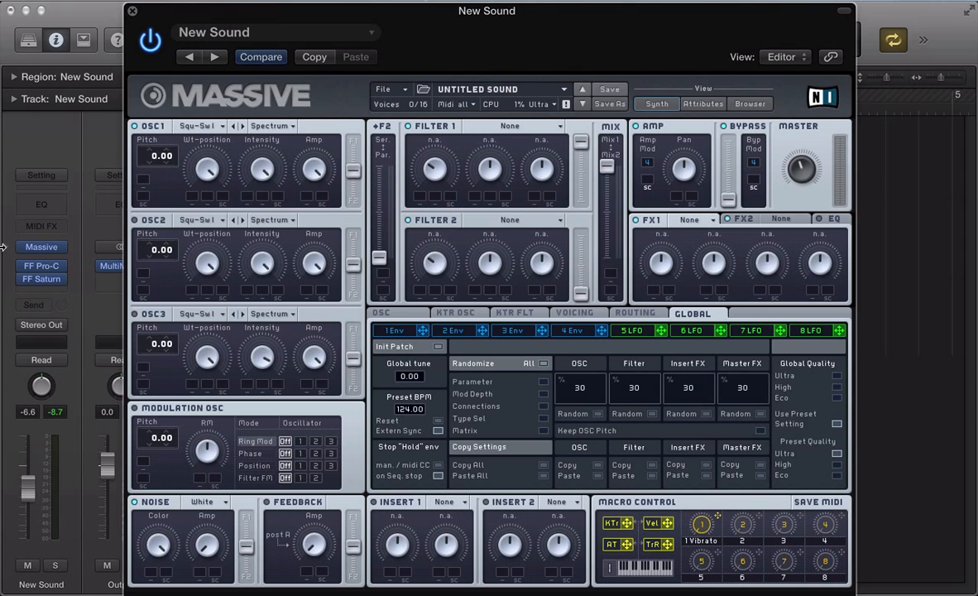
- Bypass the FF Pro-C and FF Saturn inserts on the bass track and reopen the Massive window
click(23, 265)
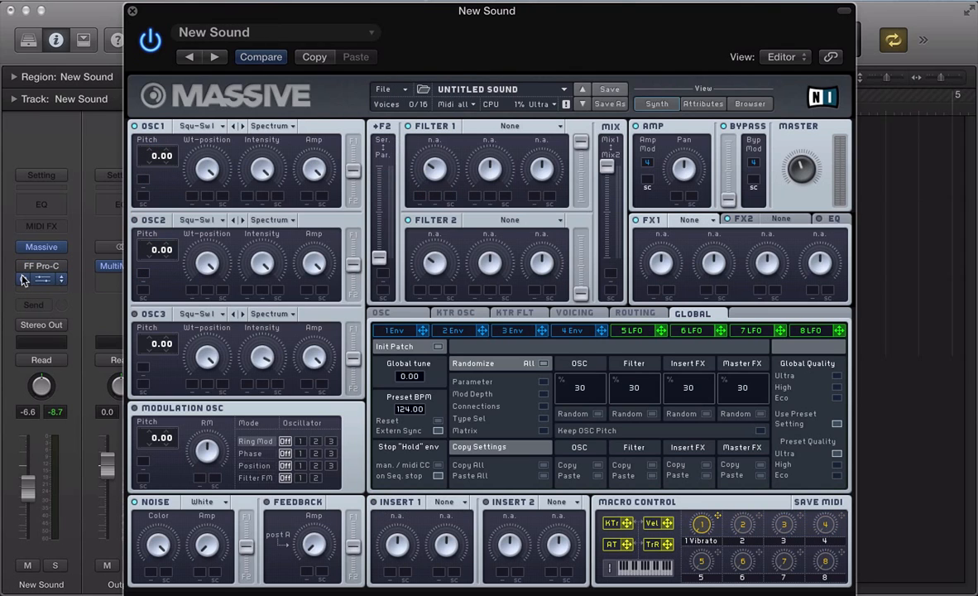
key(super+w)
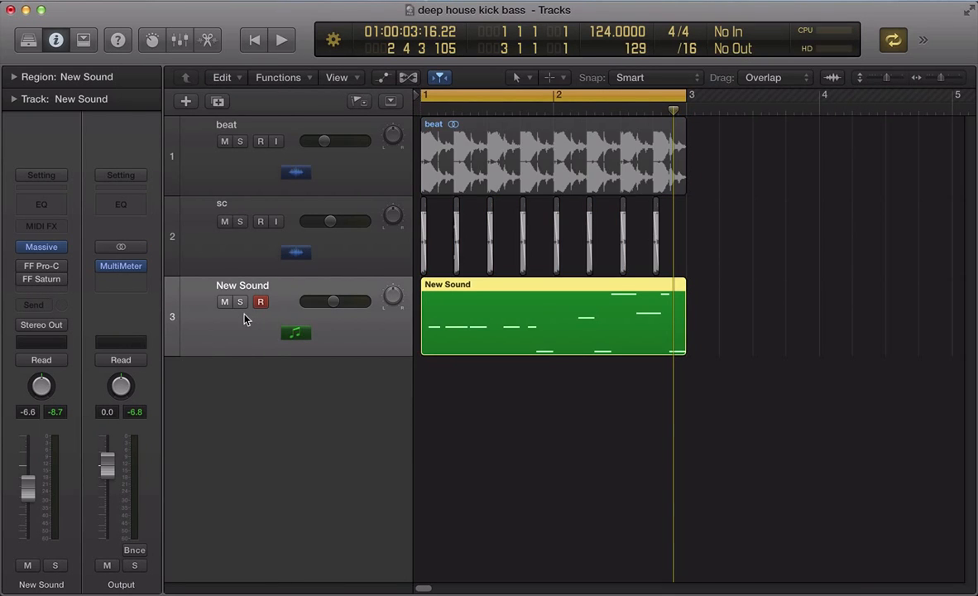
key(v)
drag(414, 15, 418, 16)
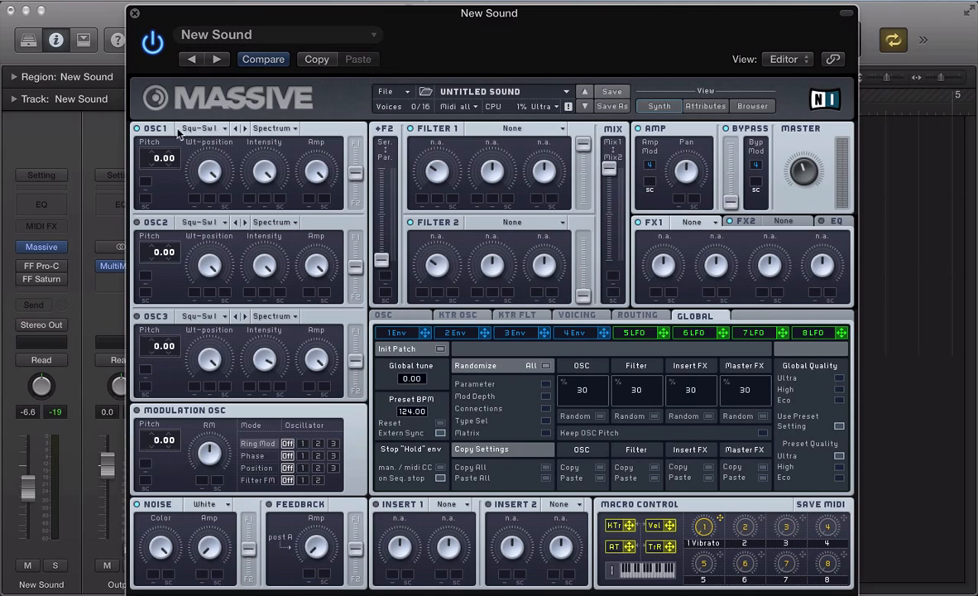
- Set OSC1 to the Sin-Square wavetable with a pitch of -24.00, adjusting its wavetable position and amp
click(203, 130)
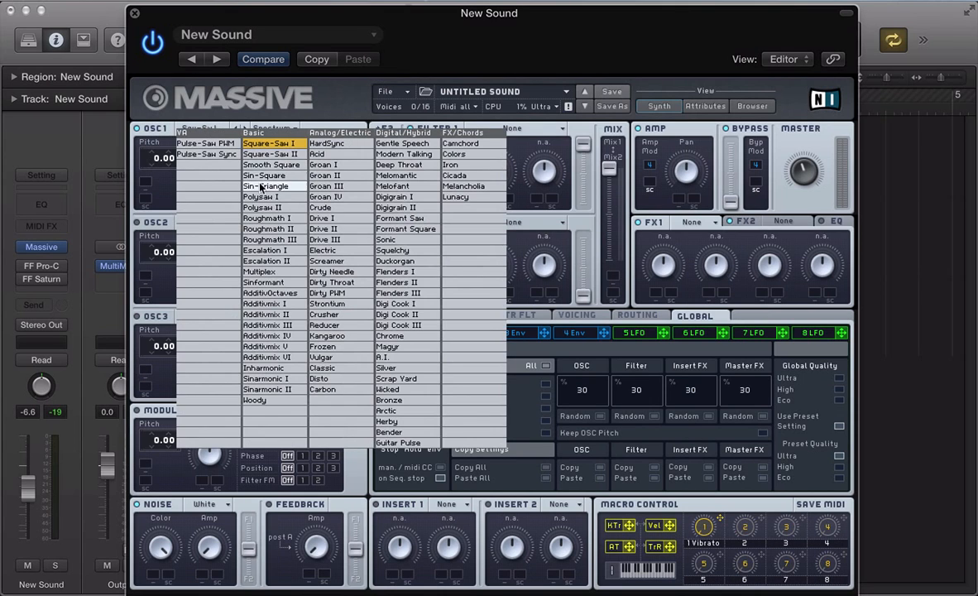
click(248, 179)
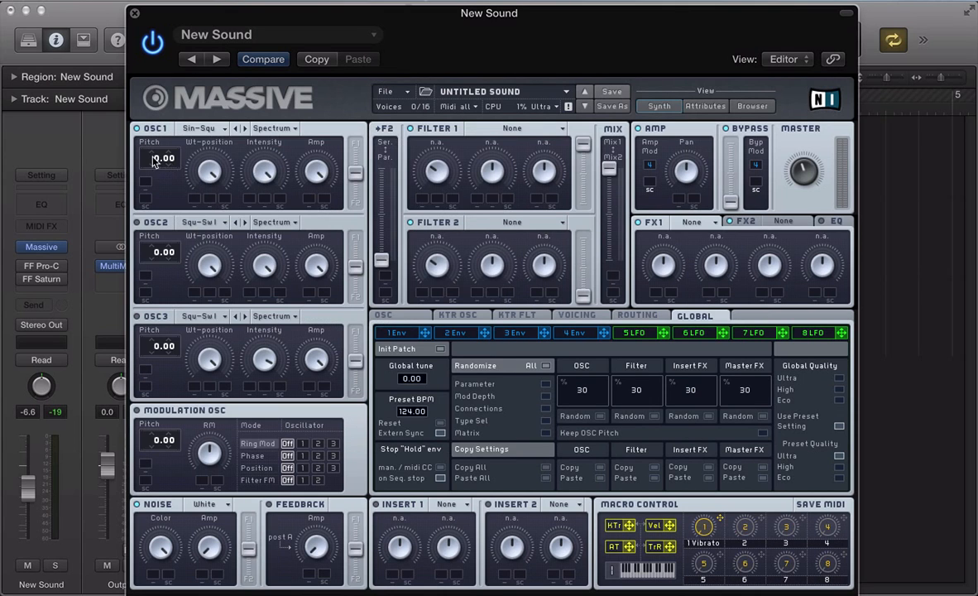
drag(158, 163, 164, 155)
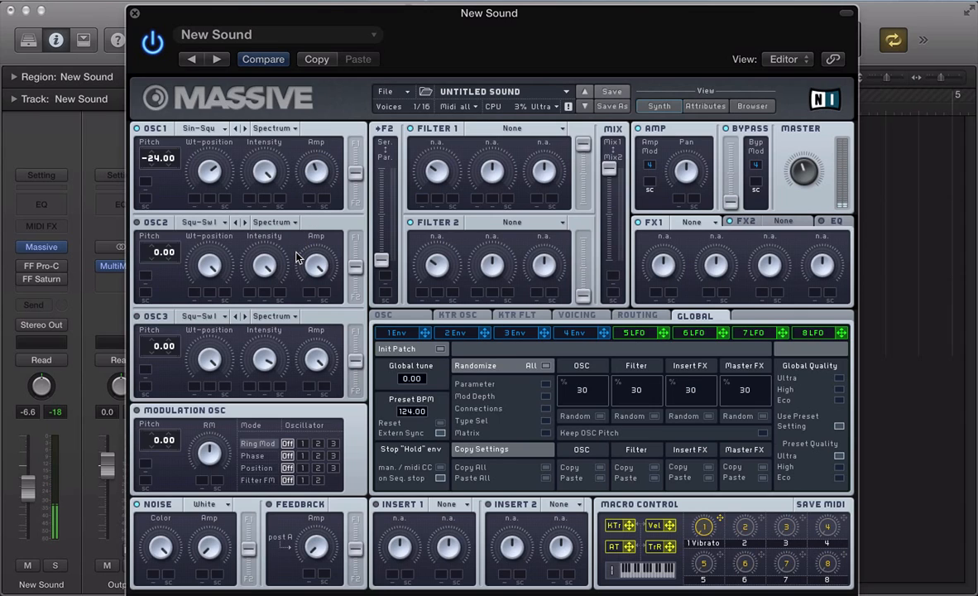
- Set OSC2 to the Sin-Square wavetable with its wavetable position at minimum and a pitch of -24.00
click(207, 225)
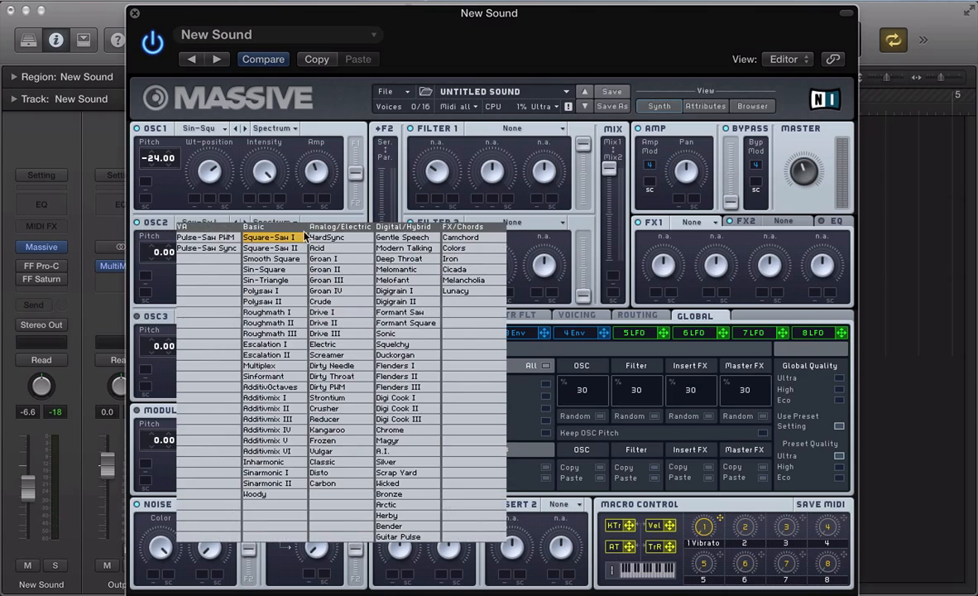
click(265, 270)
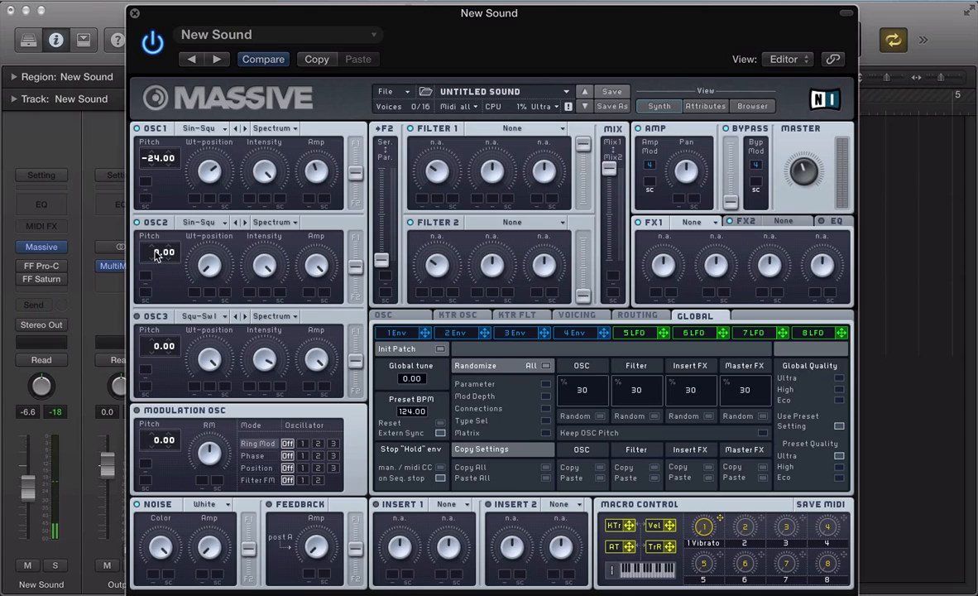
drag(157, 254, 162, 254)
- Assign envelope 1 to the pitch of OSC1 and OSC2 with a modulation amount of 36.00 each
click(398, 333)
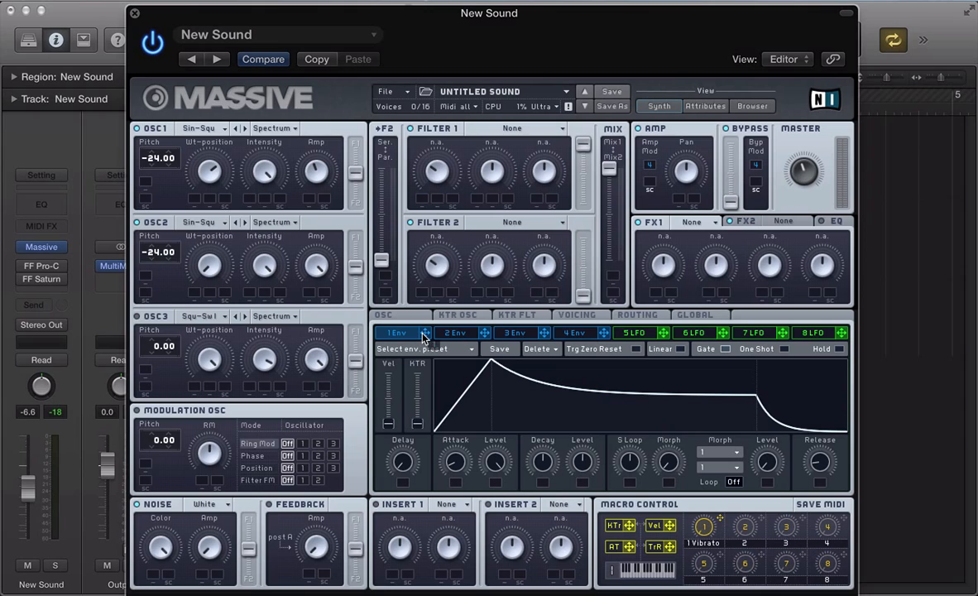
drag(417, 341, 147, 281)
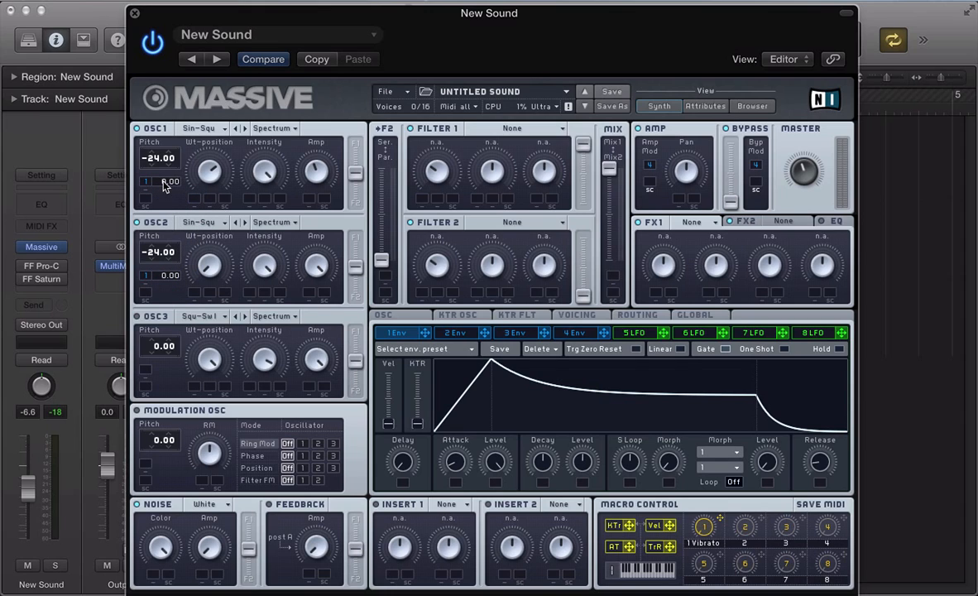
drag(164, 183, 169, 156)
drag(159, 282, 166, 268)
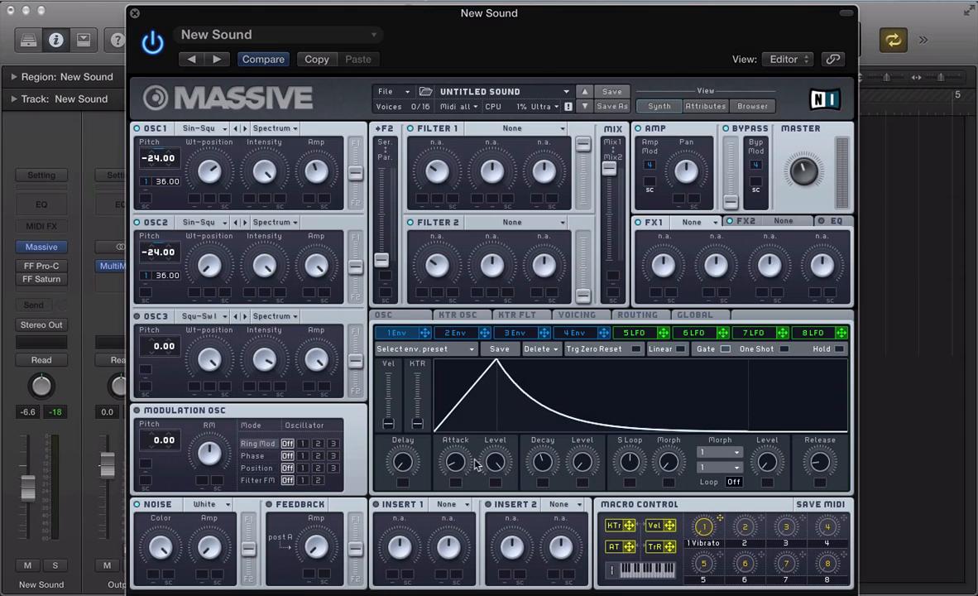
- Shape envelope 1 with zero attack time, a short decay and the attack level at zero
drag(460, 460, 462, 488)
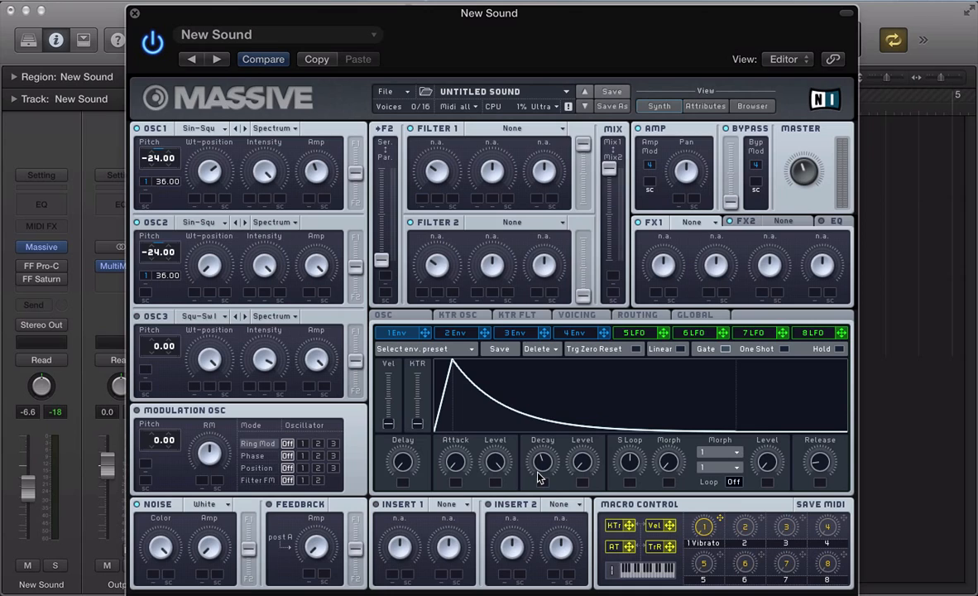
drag(537, 466, 534, 496)
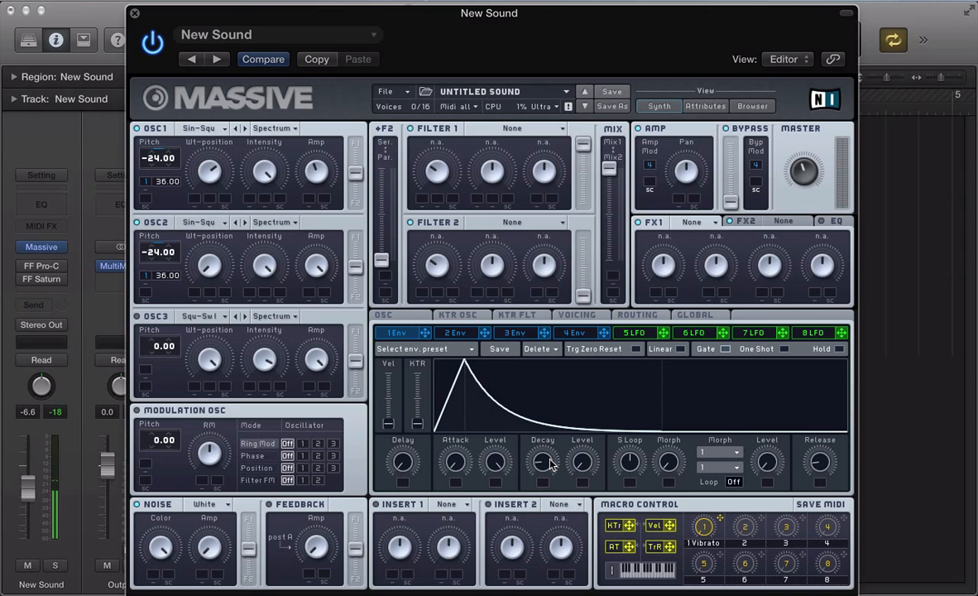
mouse_move(550, 459)
mouse_down()
mouse_move(548, 431)
mouse_move(534, 480)
mouse_move(518, 428)
mouse_move(522, 465)
mouse_move(539, 471)
mouse_up()
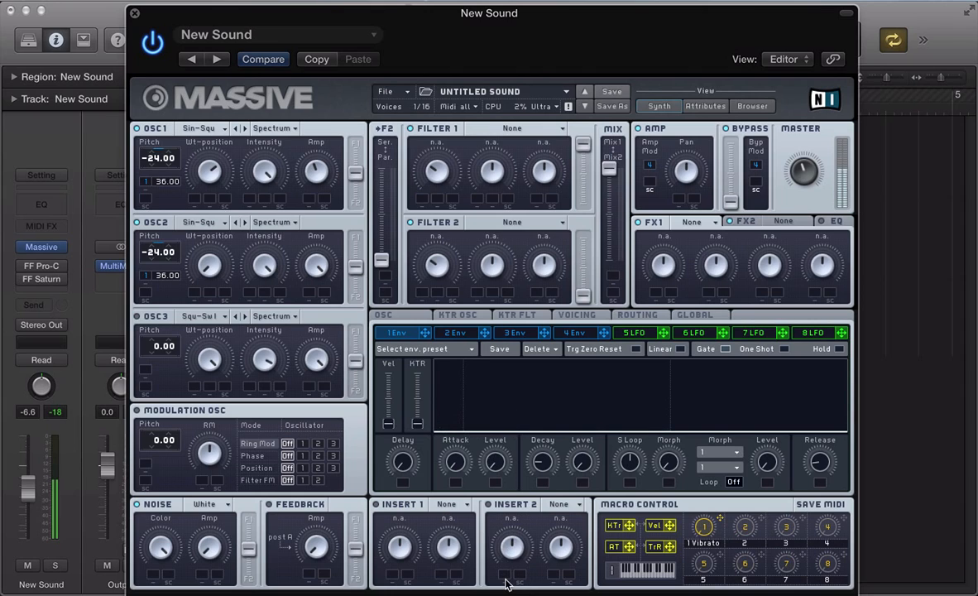
- Assign macro 2 to envelope 1's attack level and name the macro "punch"
drag(763, 527, 495, 481)
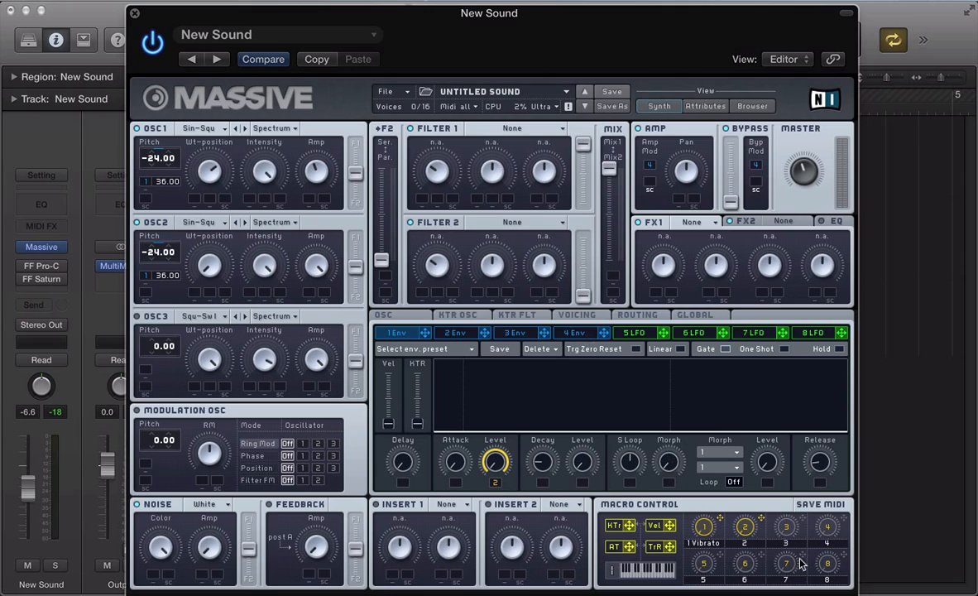
double_click(763, 543)
- Set Filter 1 to Lowpass 4
click(510, 129)
click(509, 147)
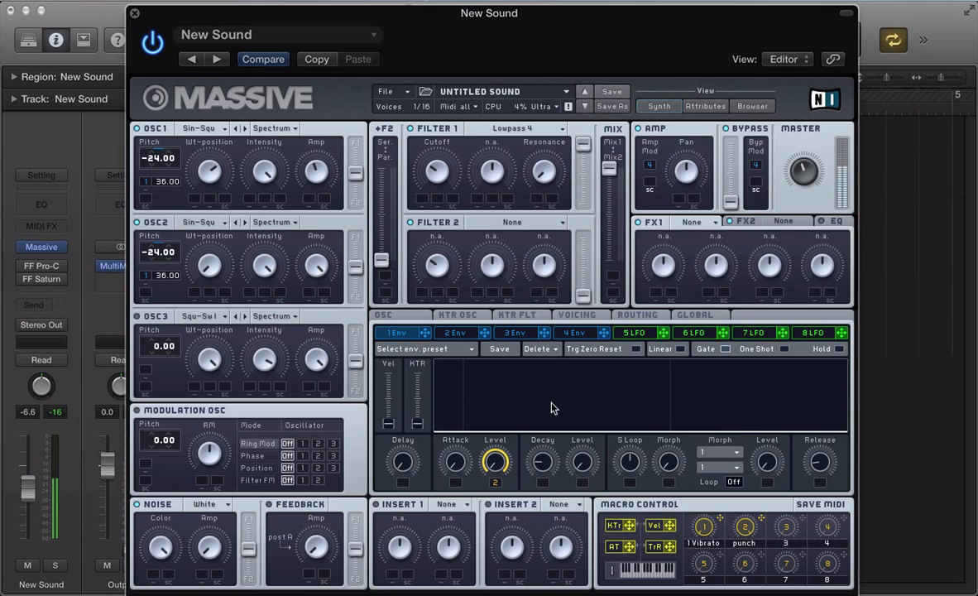
- Shape envelope 2 with zero attack time, the decay level at zero and a slightly shortened decay
click(447, 334)
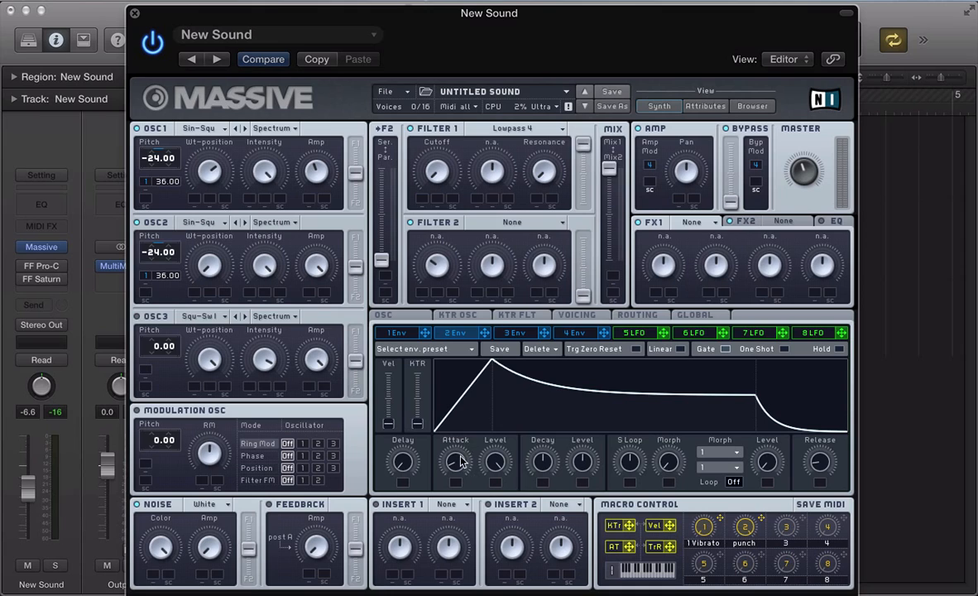
drag(461, 461, 462, 506)
drag(583, 461, 583, 512)
drag(542, 462, 542, 469)
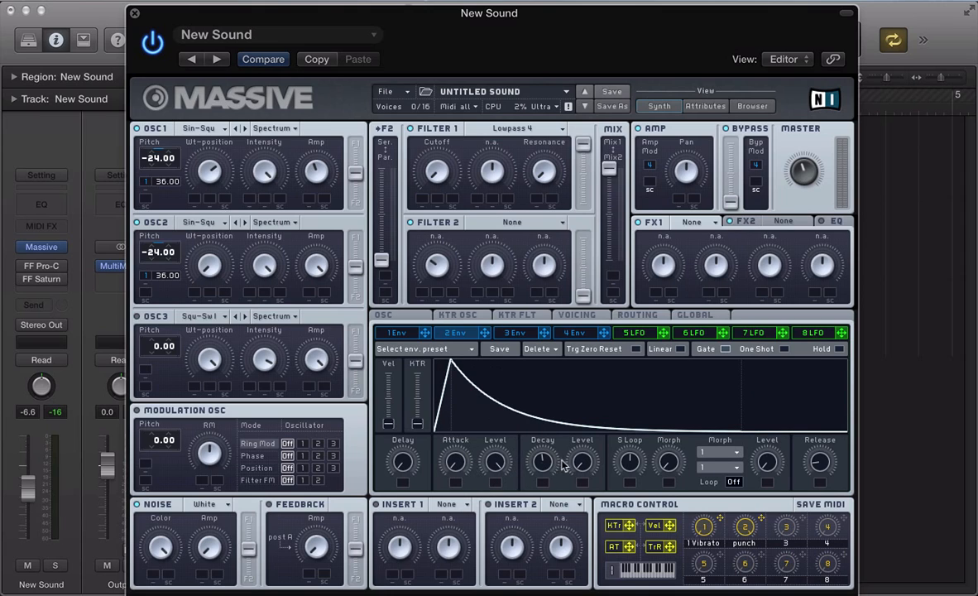
drag(539, 462, 531, 465)
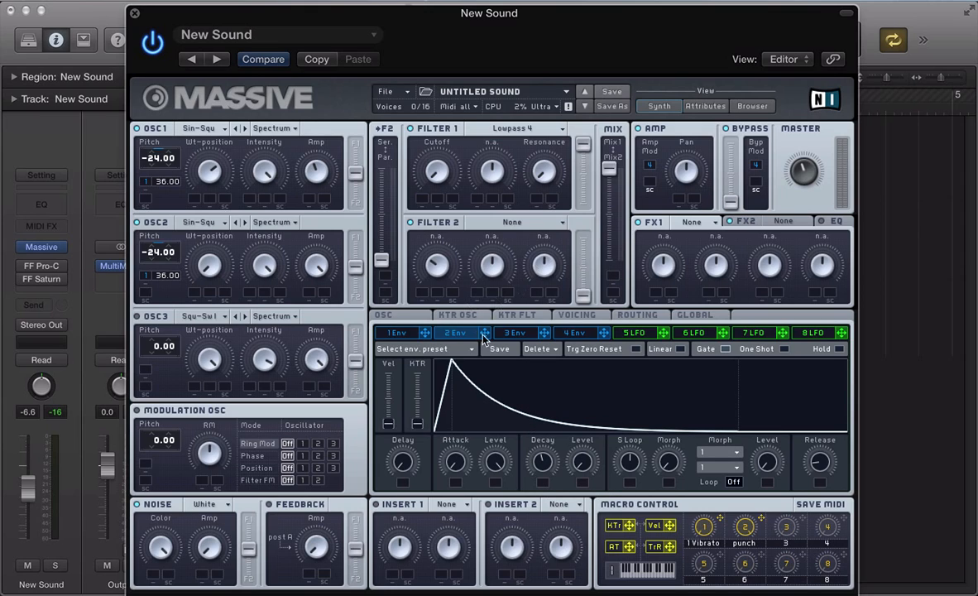
- Modulate Filter 1's cutoff with envelope 2 and assign macro 3 as the sidechain control
drag(461, 332, 423, 198)
drag(797, 529, 454, 202)
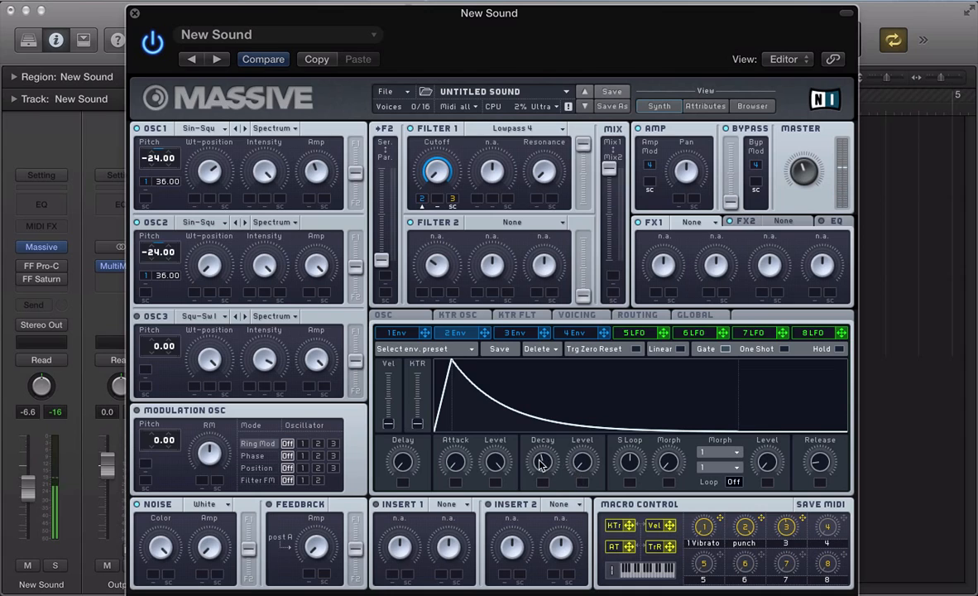
- Fine-tune envelope 2's decay and name macro 3 "flt mod"
drag(539, 461, 534, 428)
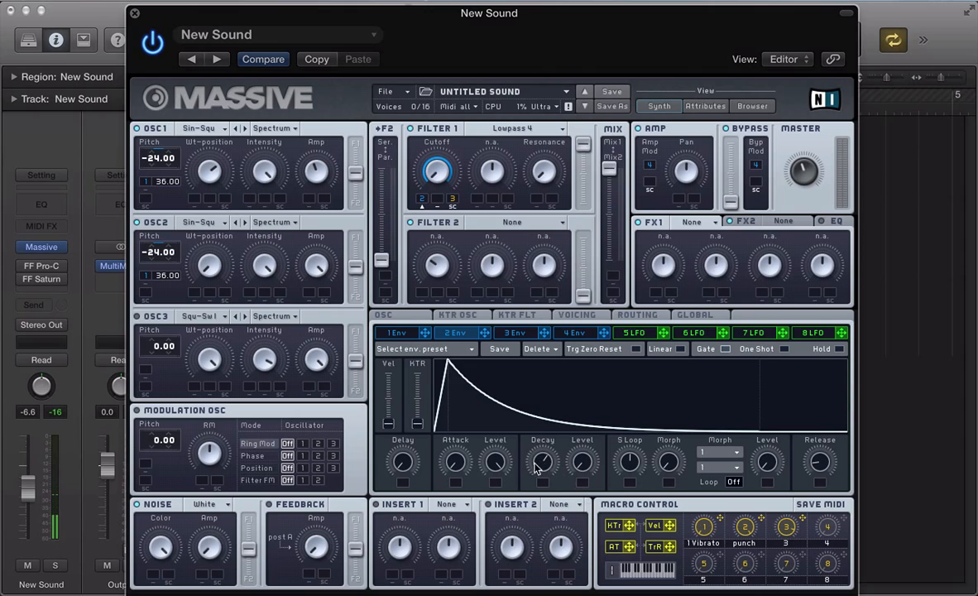
drag(541, 464, 542, 485)
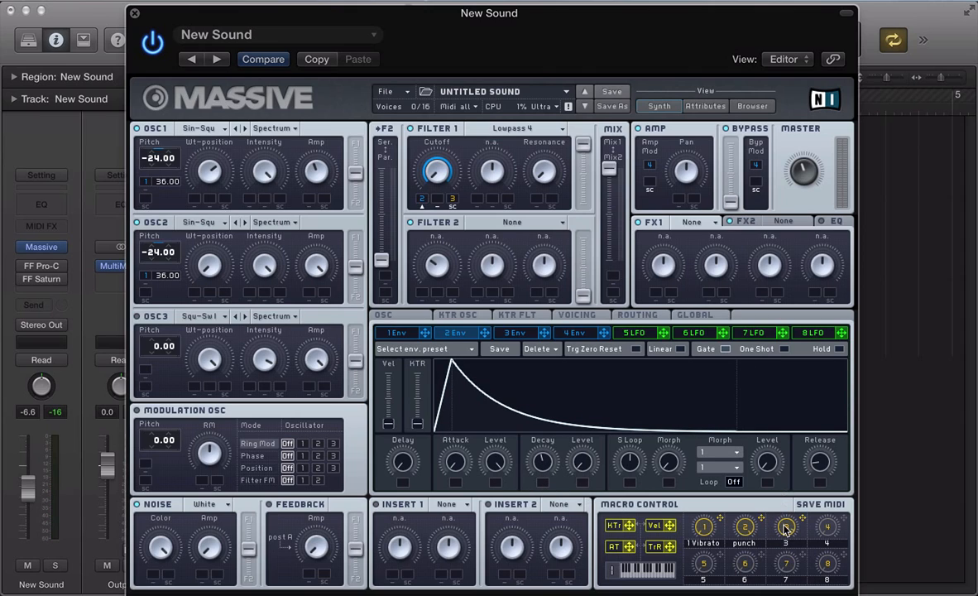
double_click(769, 544)
text(flt mod)
- Assign macro 4 to envelope 2's decay with a small positive range and name the macro "decay"
drag(543, 483, 543, 465)
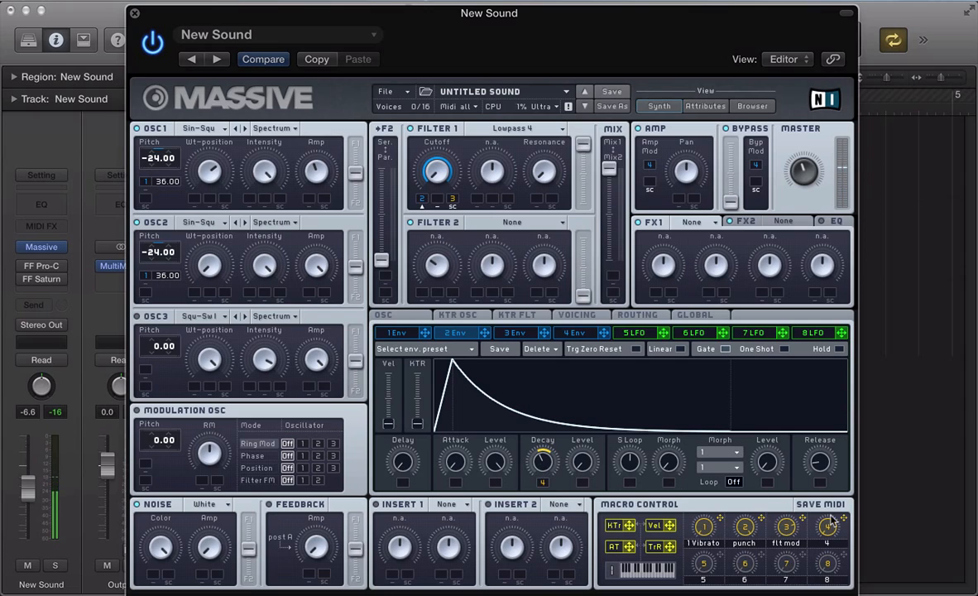
drag(839, 543, 783, 540)
- Set the voicing to Monophon and enable Restart via Gate for the oscillator phases
click(424, 317)
click(577, 315)
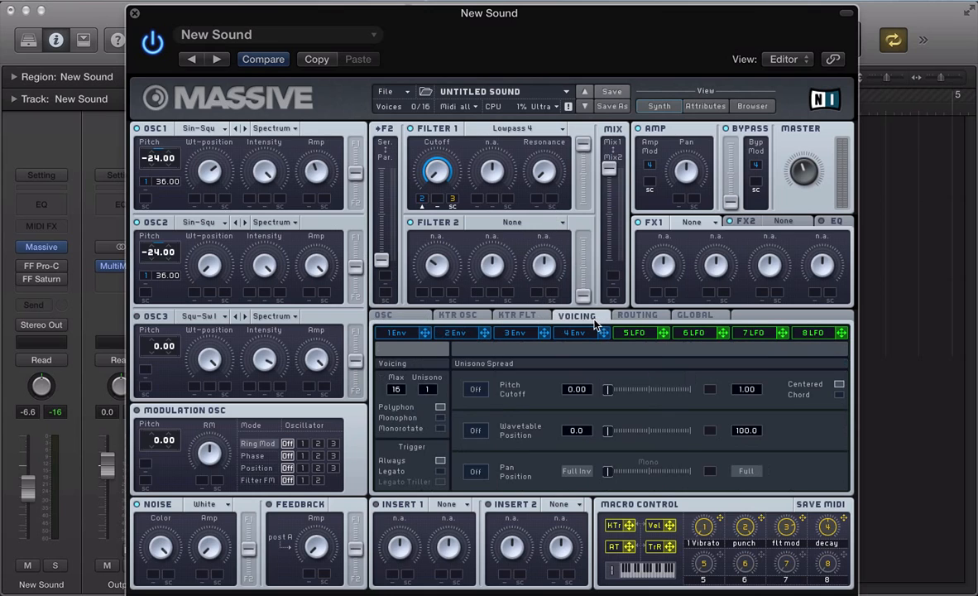
click(439, 429)
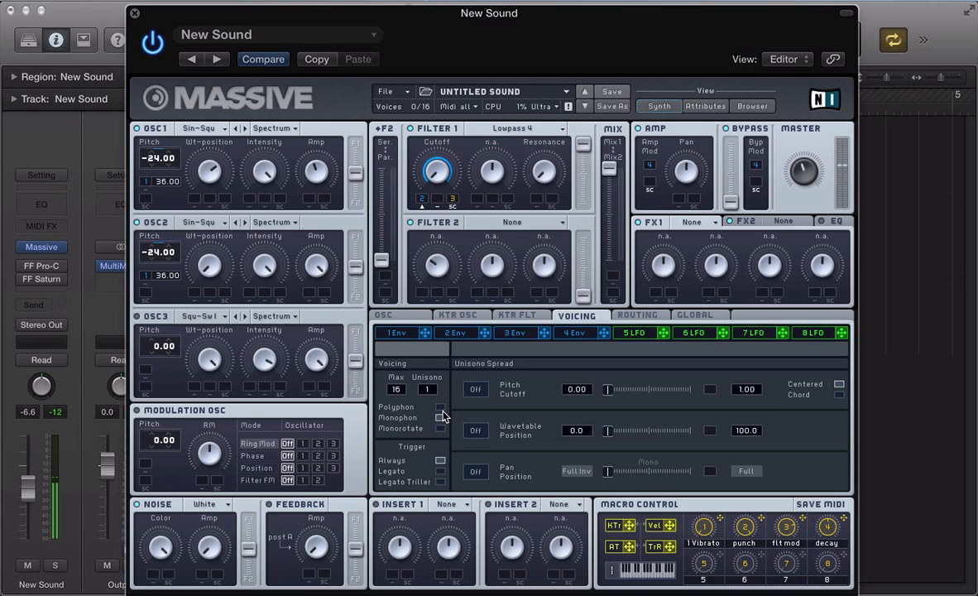
click(441, 429)
click(423, 320)
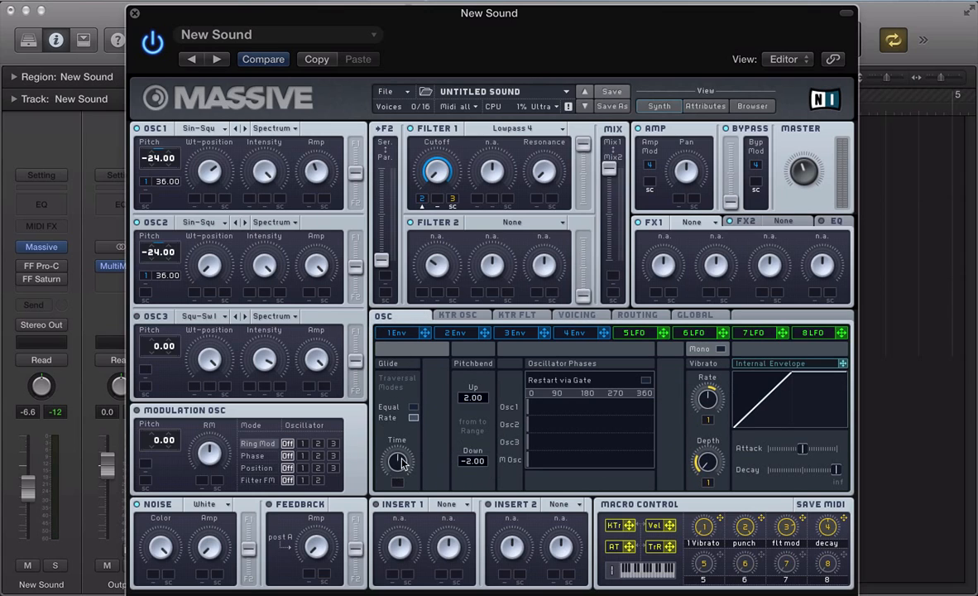
click(645, 381)
- Load the Tele Tube effect in FX1 and lower its drive
click(707, 223)
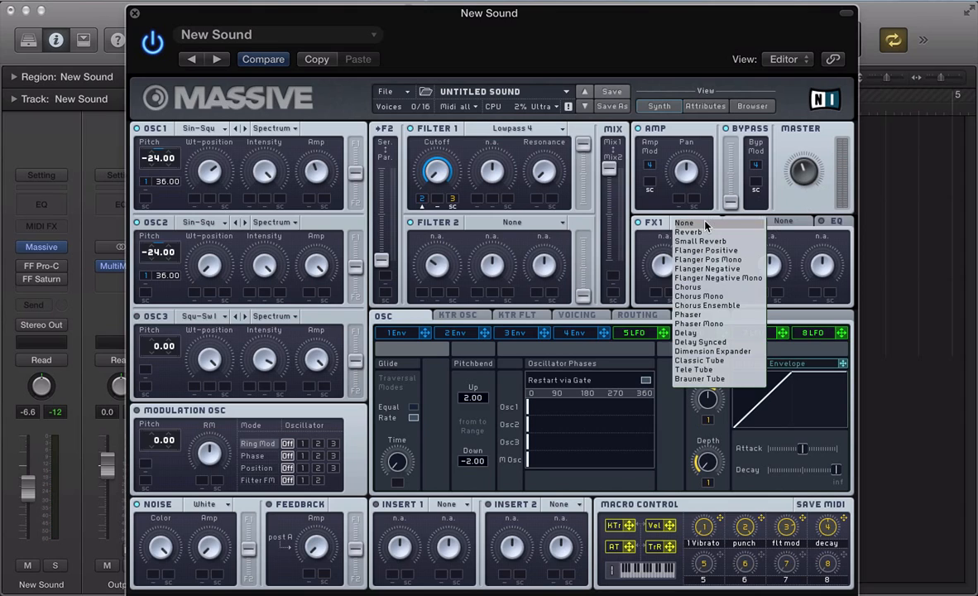
click(705, 370)
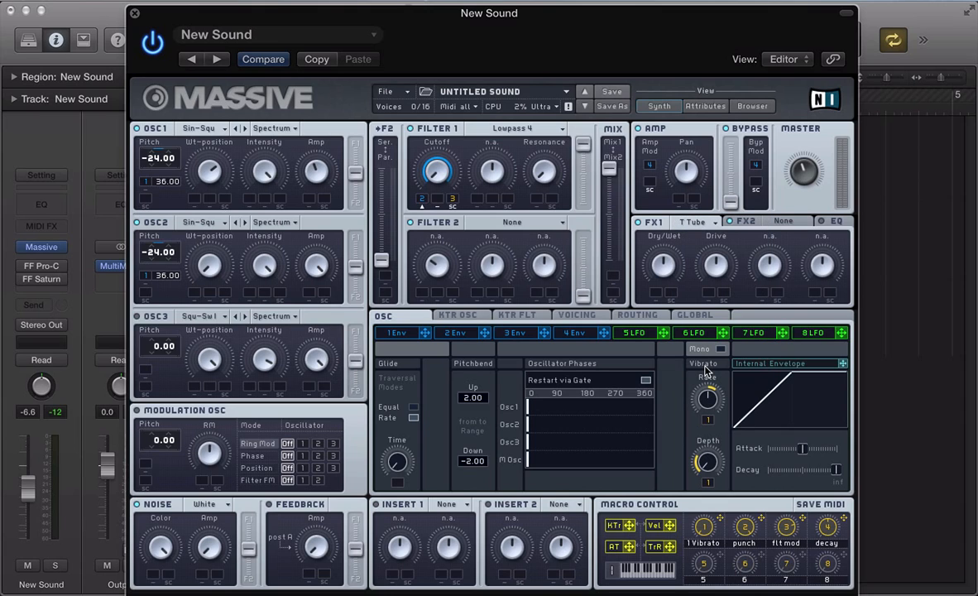
drag(709, 281, 711, 318)
- Load the Dimension Expander in FX2, lower its size and dry/wet, and toggle FX2 off and on to compare
click(772, 226)
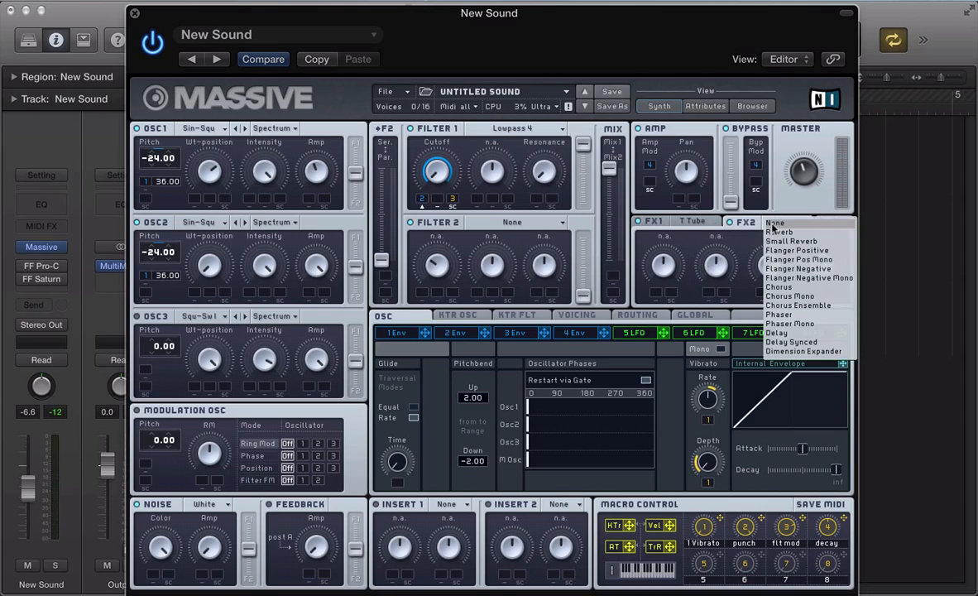
click(774, 353)
drag(712, 286, 699, 342)
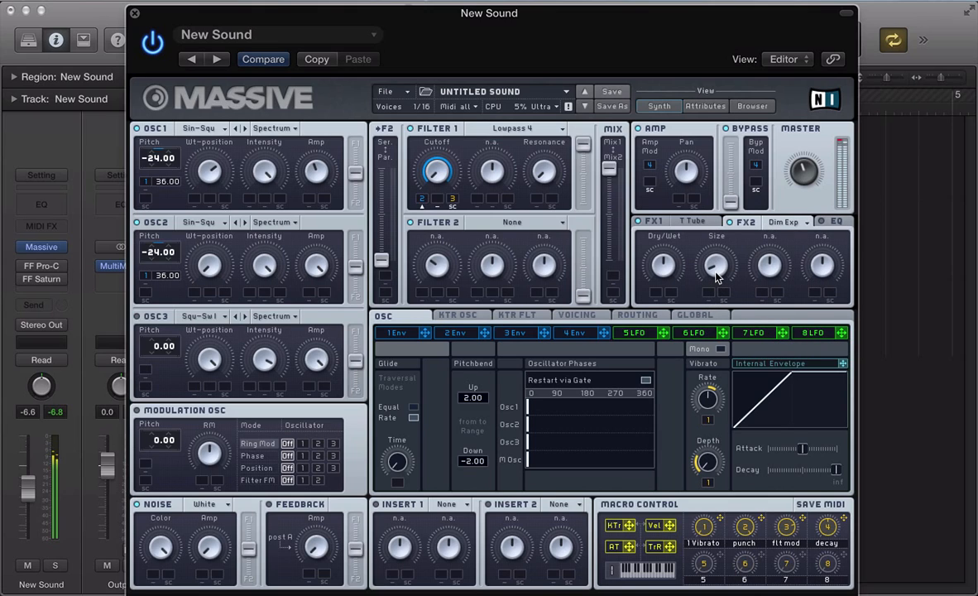
drag(667, 261, 657, 307)
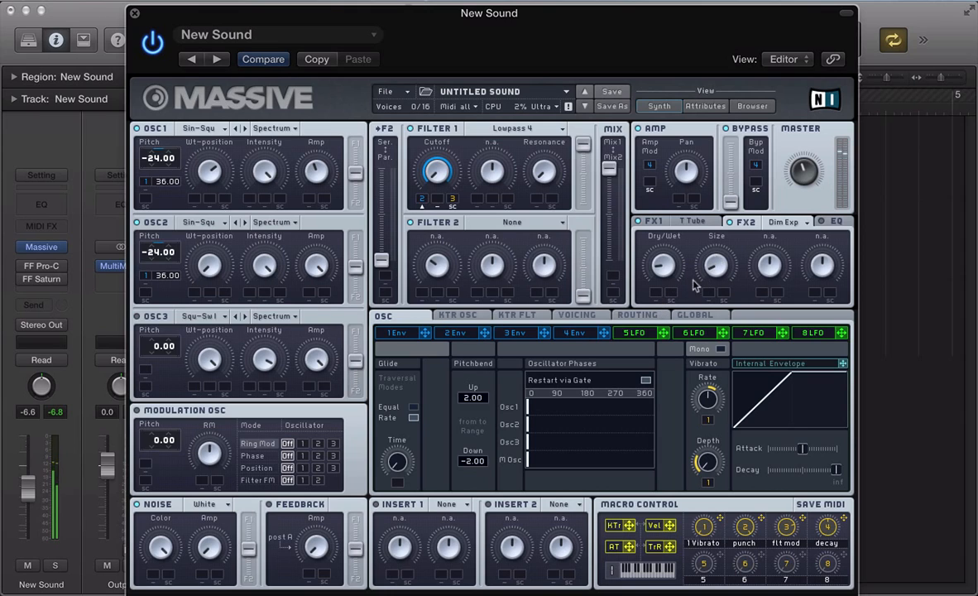
click(730, 221)
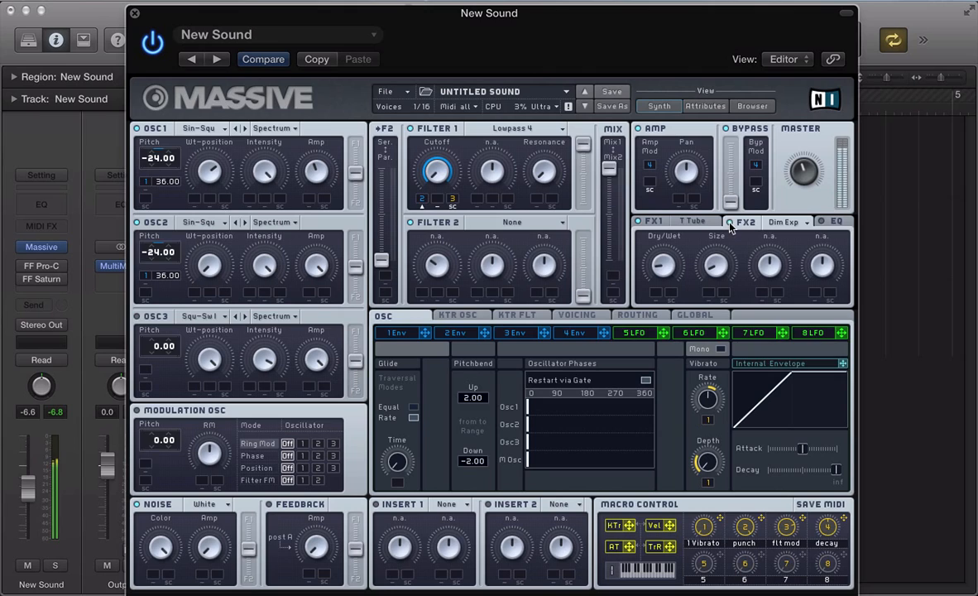
click(730, 222)
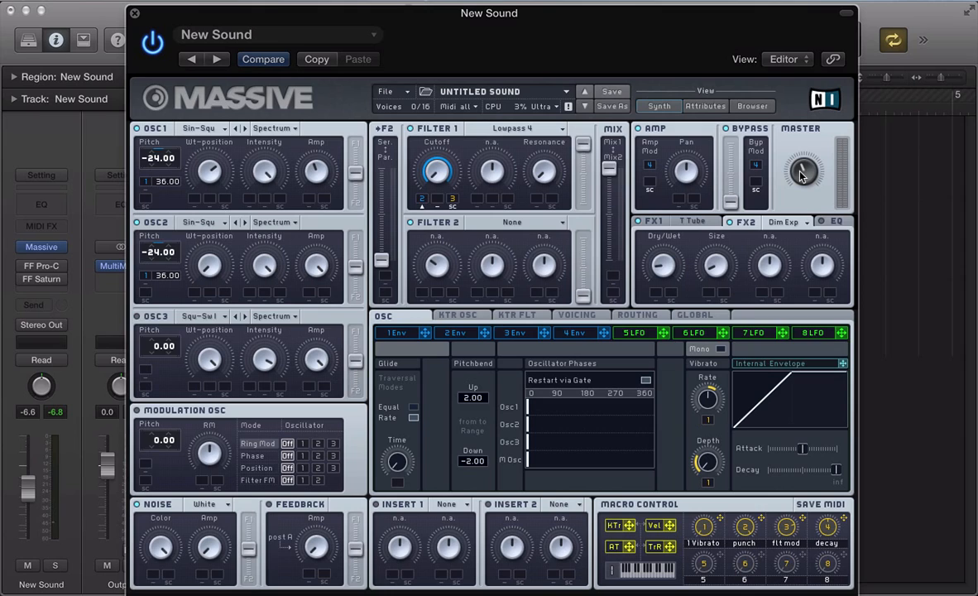
- Load the Bitcrusher in Insert 1 and route Insert 1 ahead of Filter 1
click(452, 507)
click(456, 538)
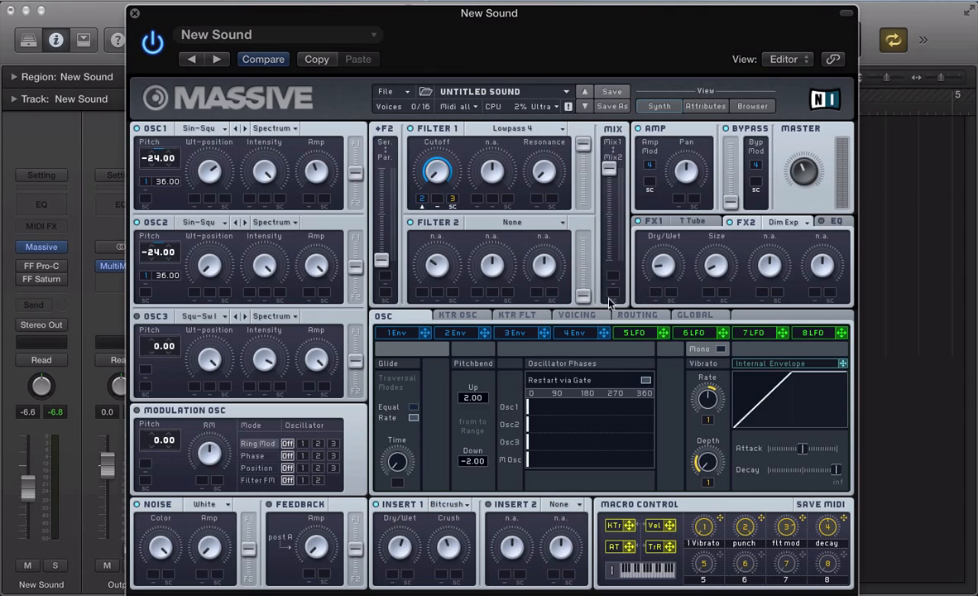
click(644, 320)
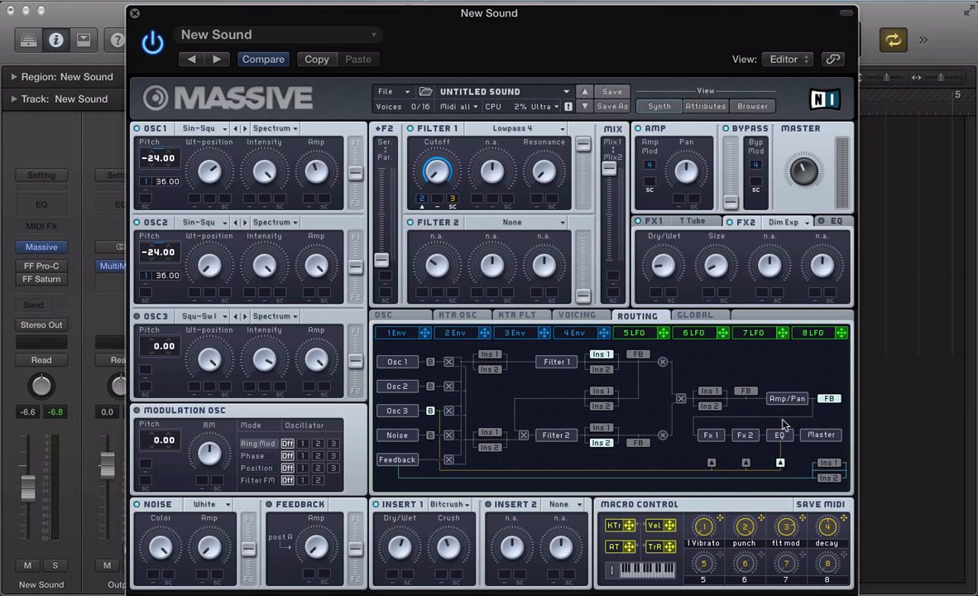
click(490, 357)
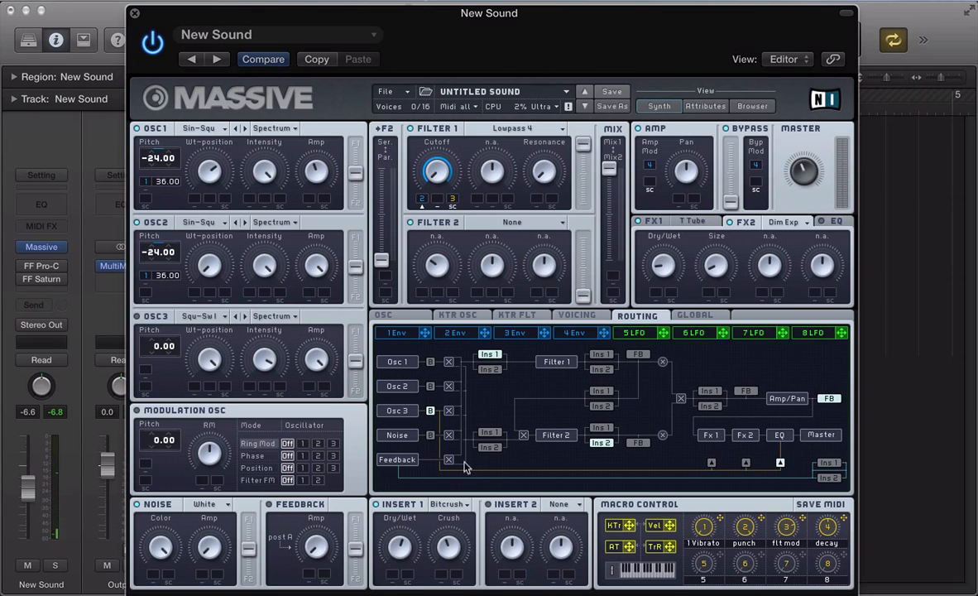
- Try Insert 1 after Filter 1 and ahead of Amp/Pan, and return it to its place ahead of Filter 1
click(602, 355)
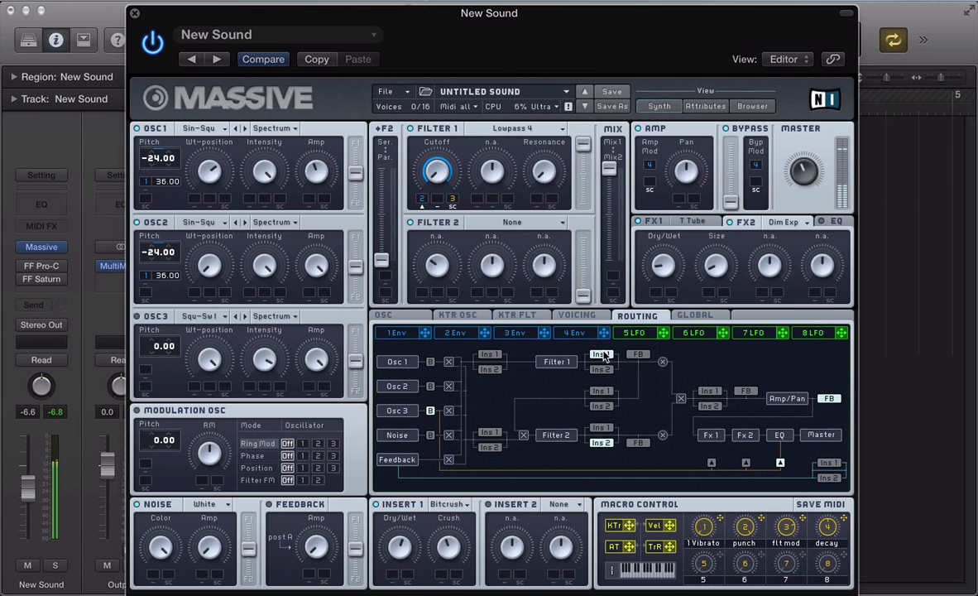
click(710, 391)
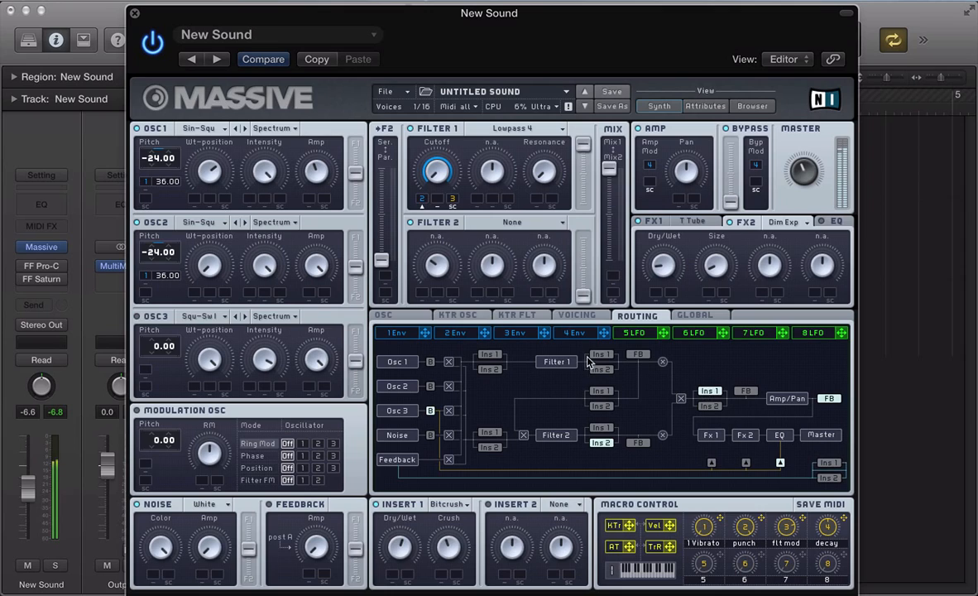
click(599, 356)
click(494, 356)
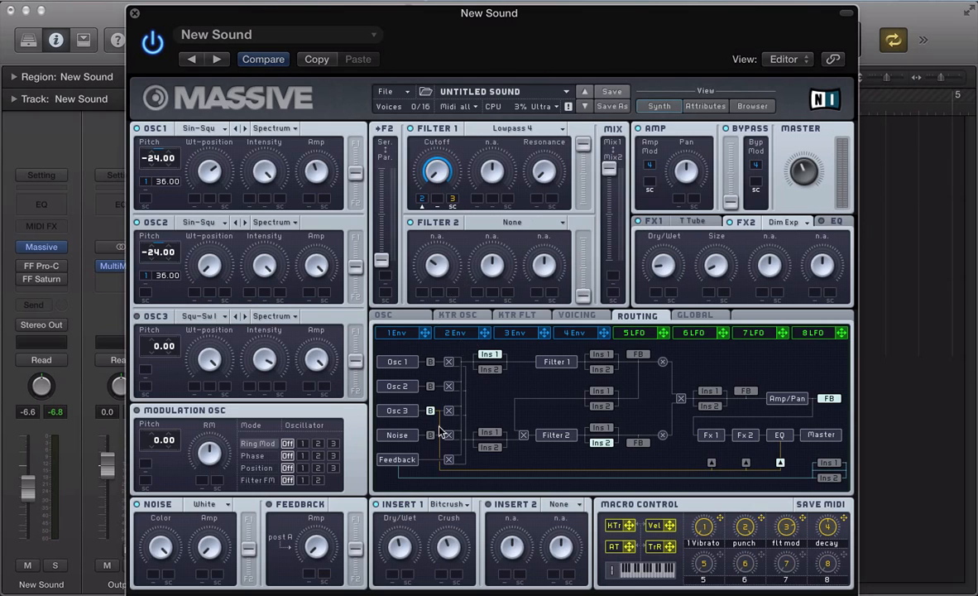
- Close the Massive window, play the loop and look over the bass notes in the piano roll
key(super+w)
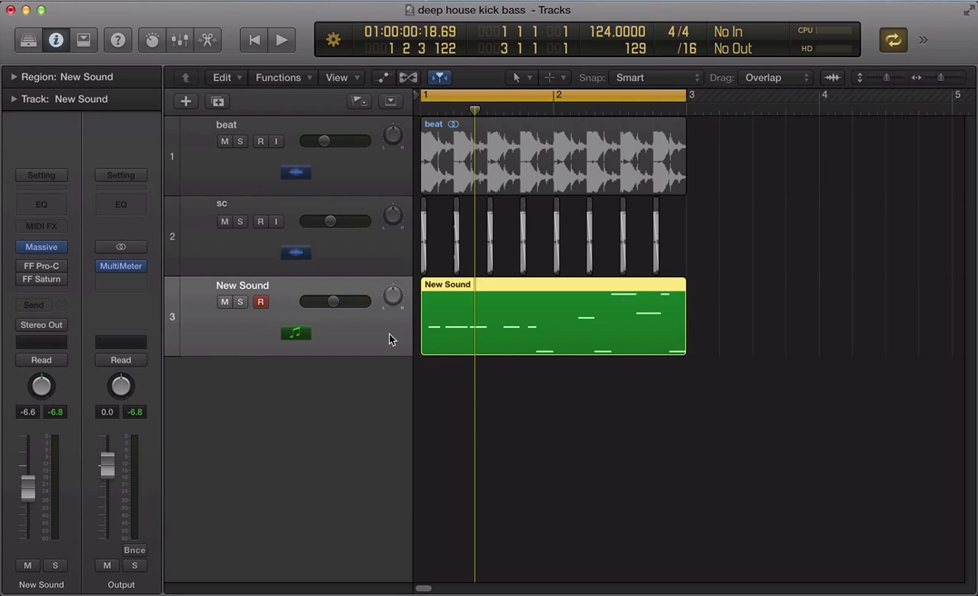
key(space)
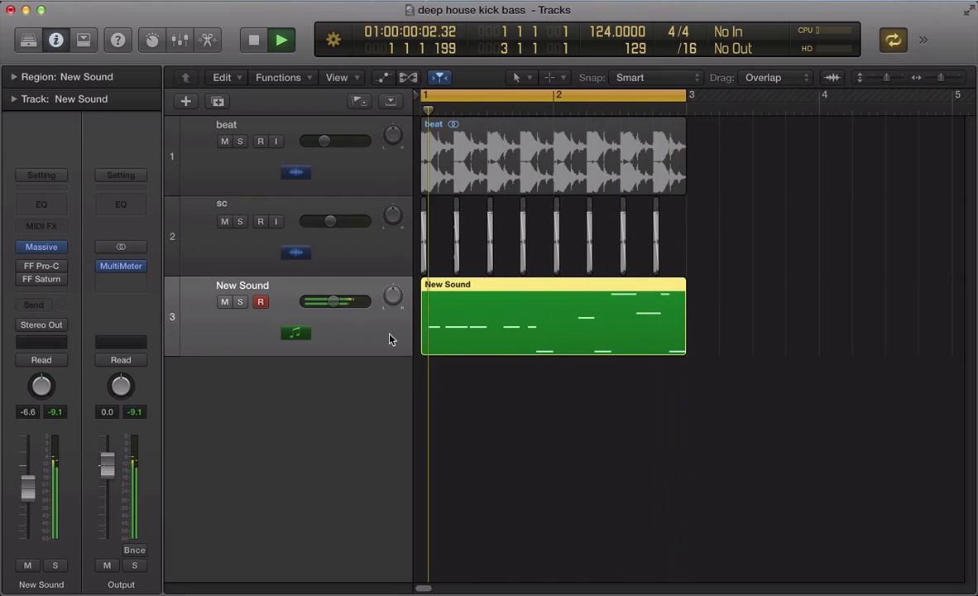
key(p)
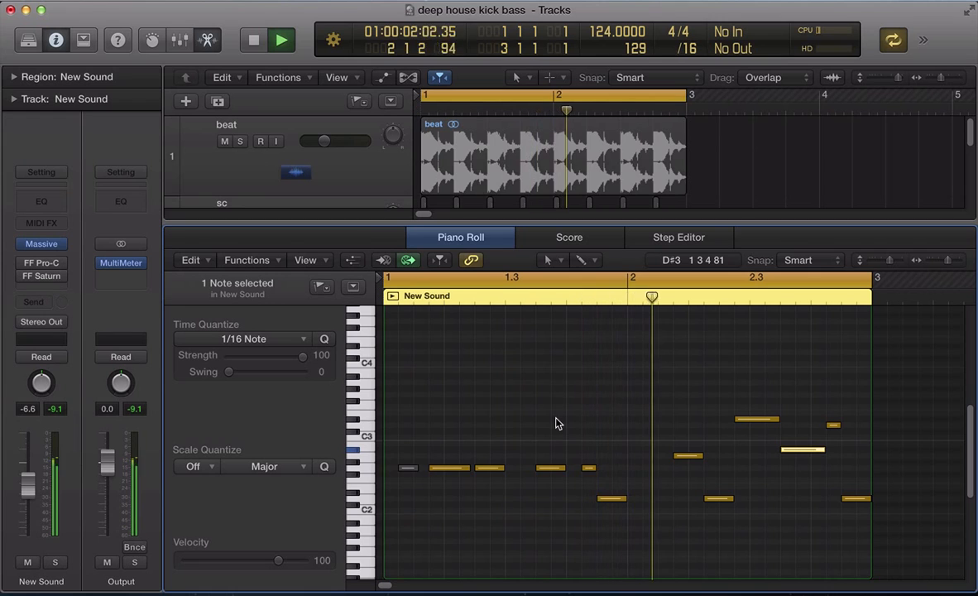
key(p)
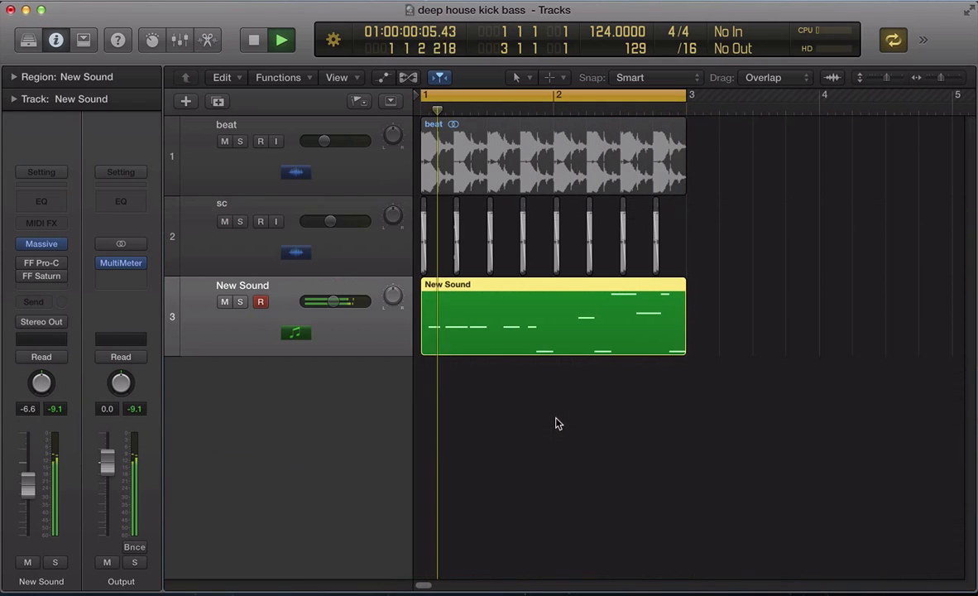
key(space)
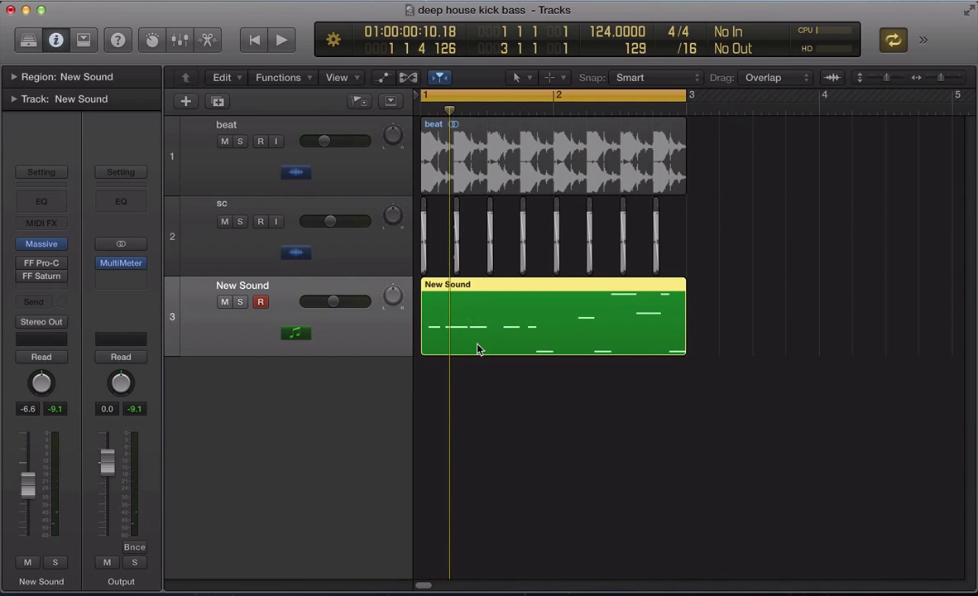
- Add a short G2 note at the start of bar 1 in the New Sound region and audition it
double_click(478, 348)
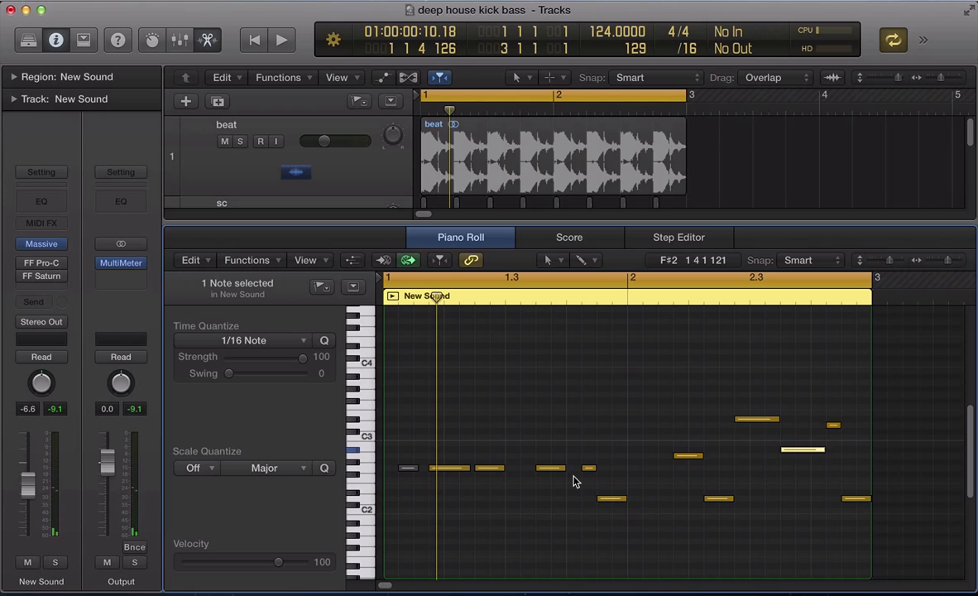
click(390, 474)
right_click(390, 473)
key(Escape)
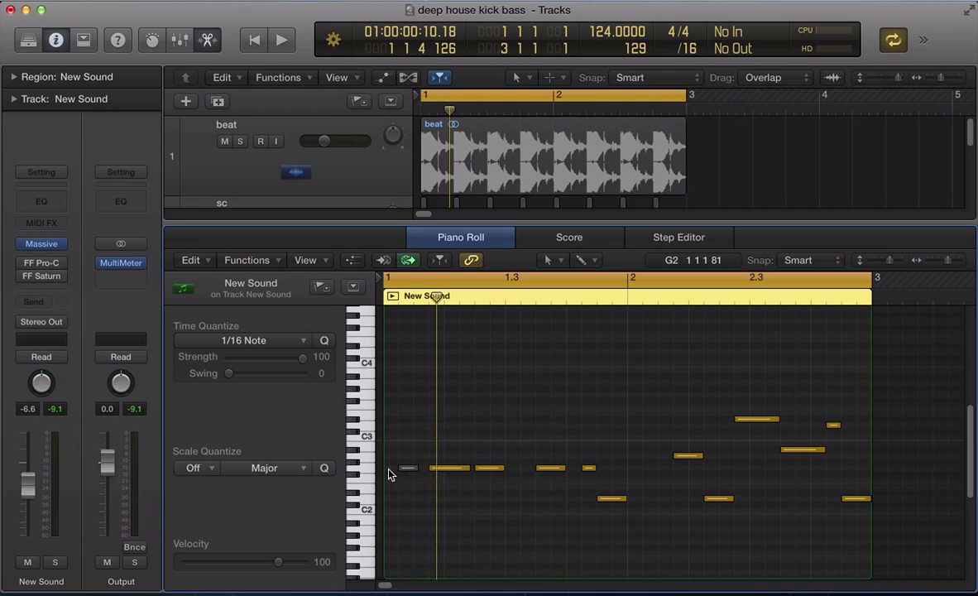
click(386, 469)
key(space)
key(space)
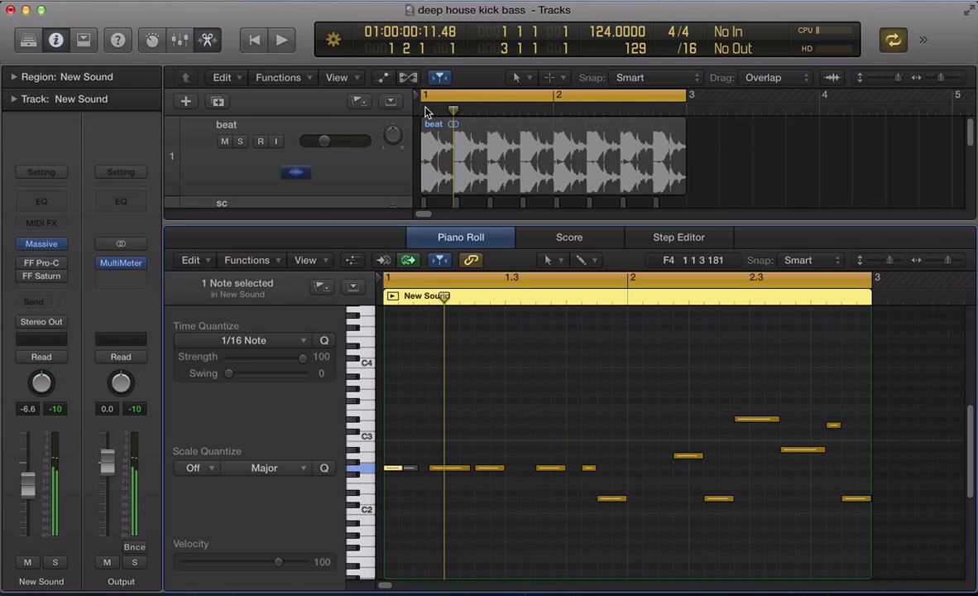
- Unmute the beat region and play it together with the bass line
click(622, 156)
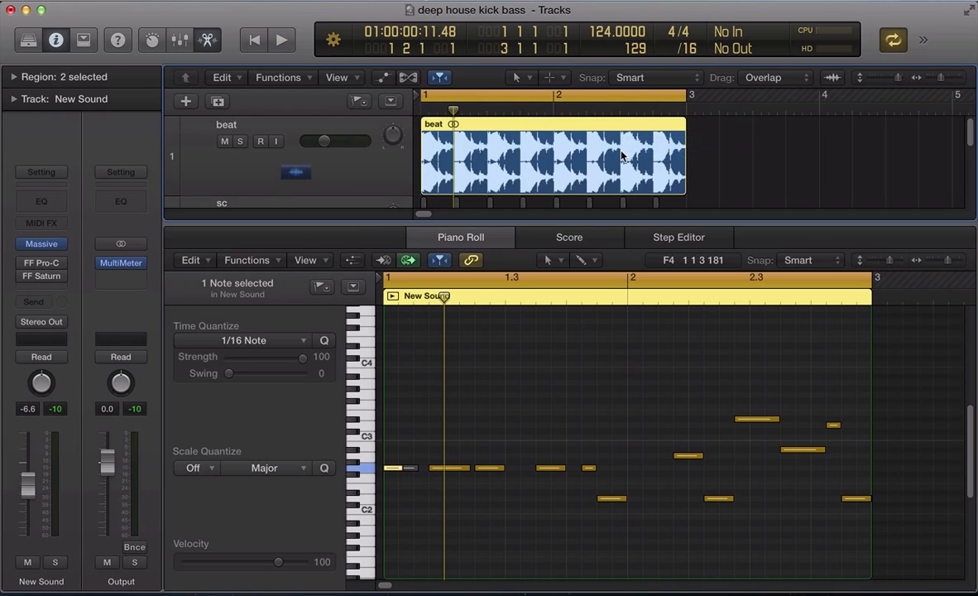
key(space)
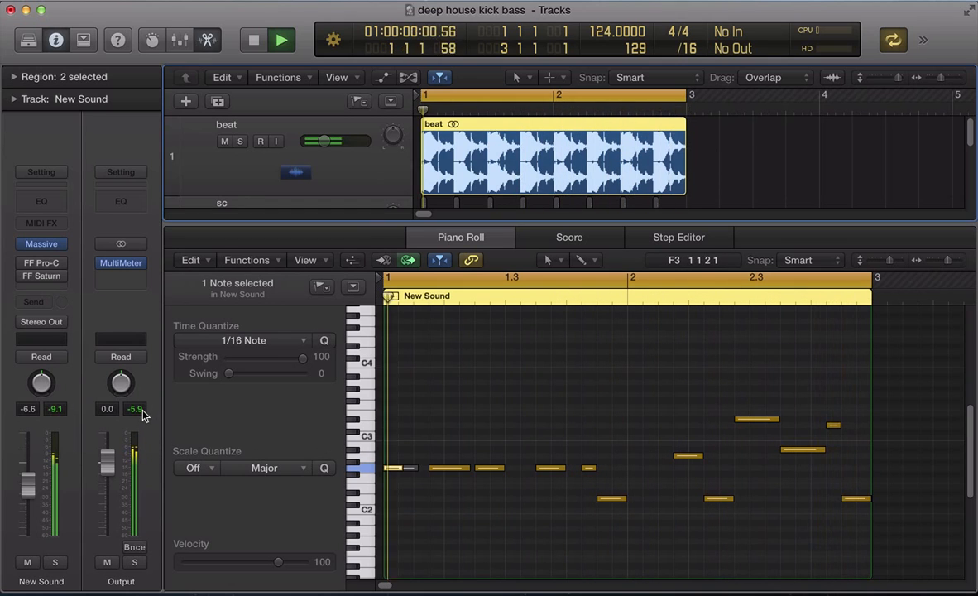
key(space)
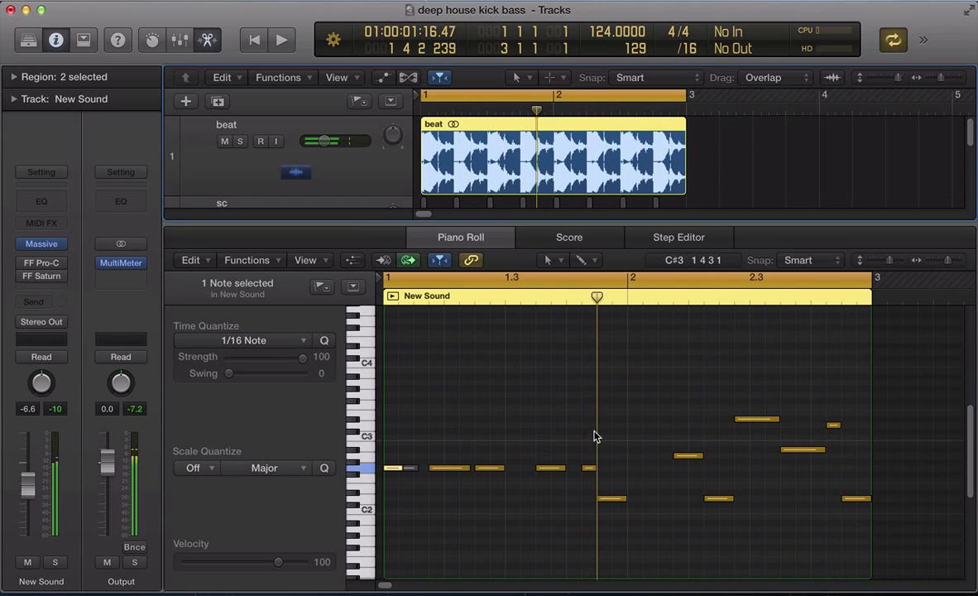
- Delete the G2 note at the start of bar 1, replay the loop and close the piano roll
click(443, 453)
click(395, 468)
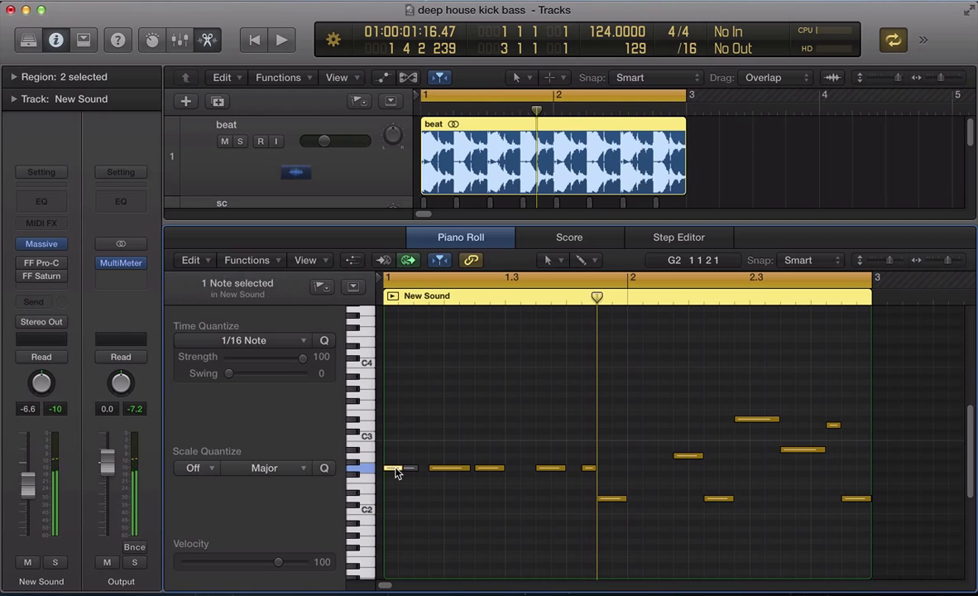
key(Delete)
key(space)
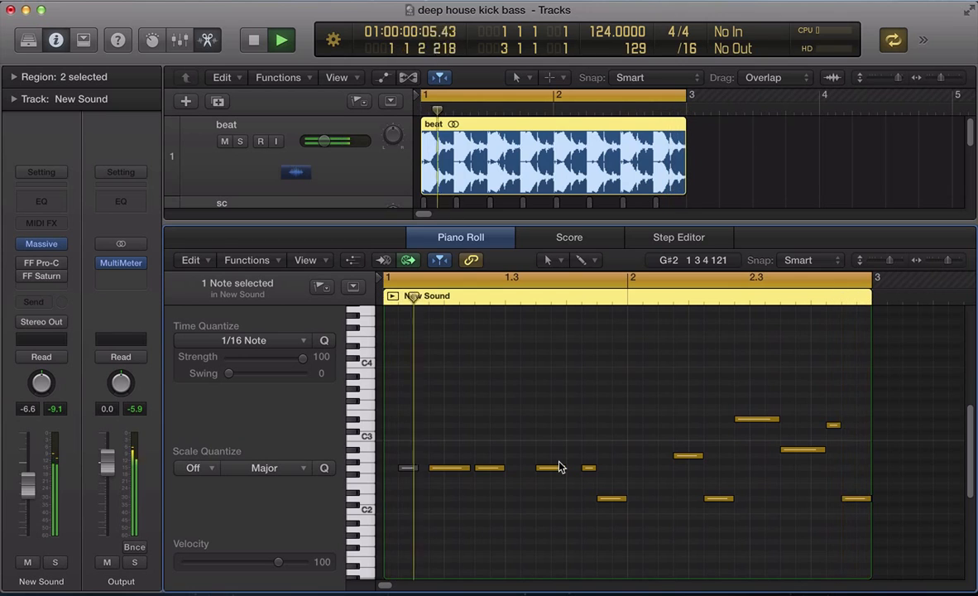
key(space)
key(p)
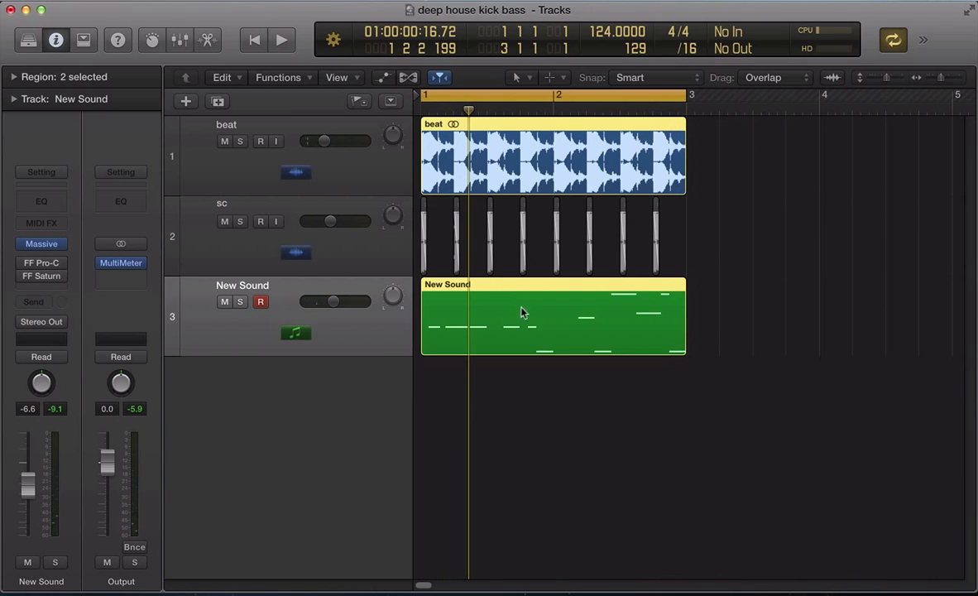
- Mute the beat region, unmute the sc and New Sound regions, and play the loop
click(376, 264)
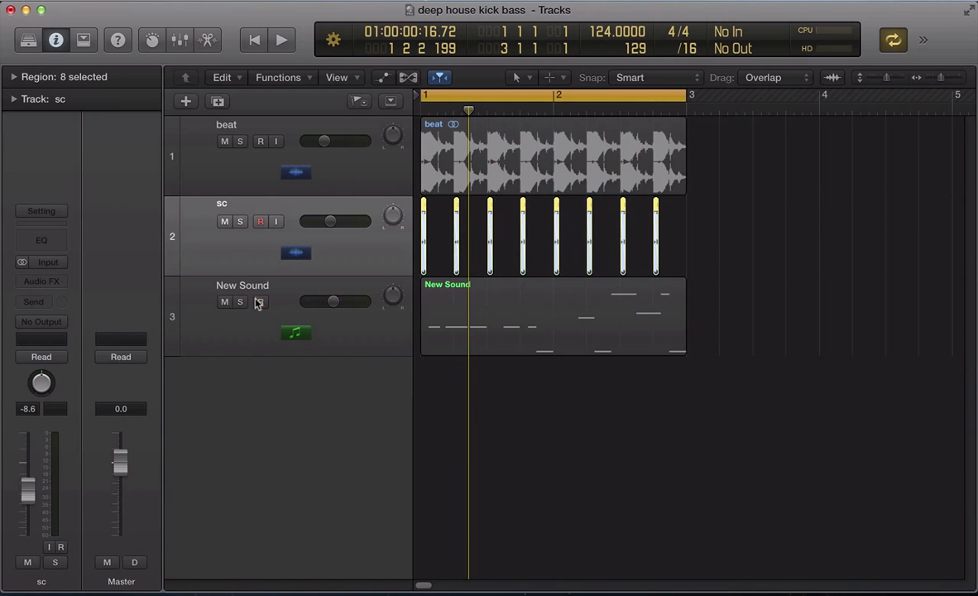
click(259, 314)
drag(713, 233, 468, 274)
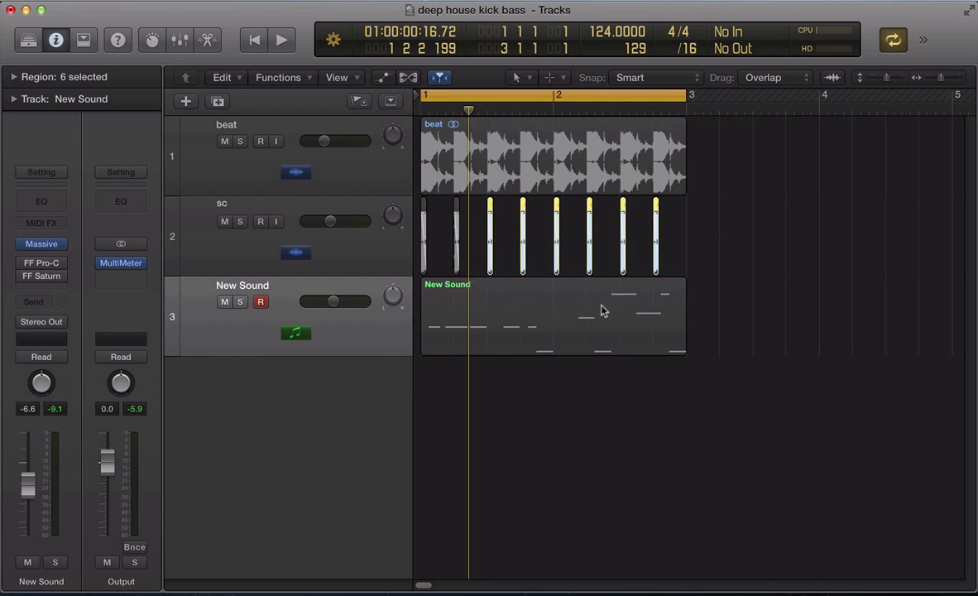
drag(710, 326, 345, 236)
key(space)
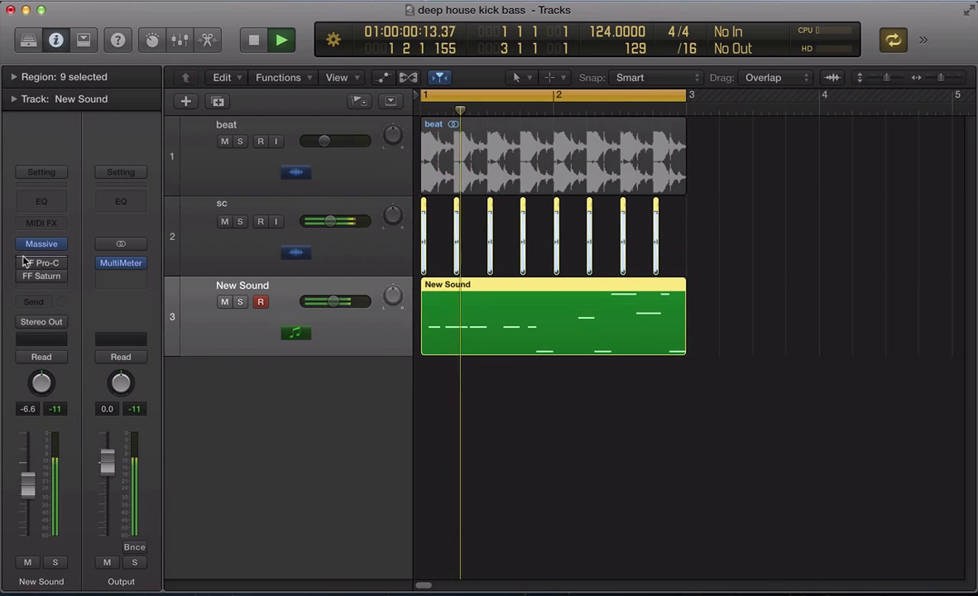
- Enable the FF Pro-C compressor on the New Sound track, examine its sidechain settings and close the plug-in windows
click(45, 264)
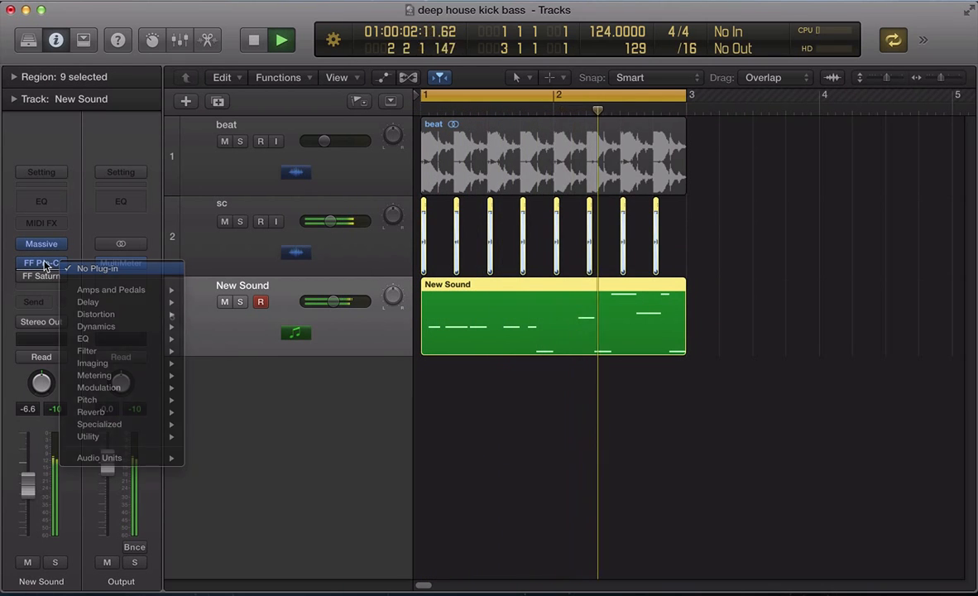
click(44, 265)
click(44, 266)
click(44, 265)
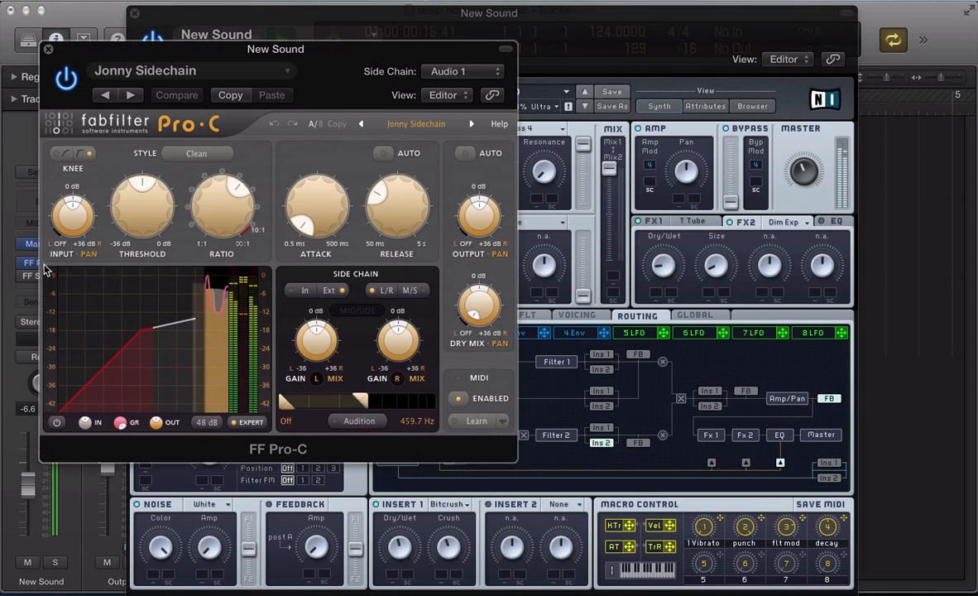
click(48, 50)
click(134, 14)
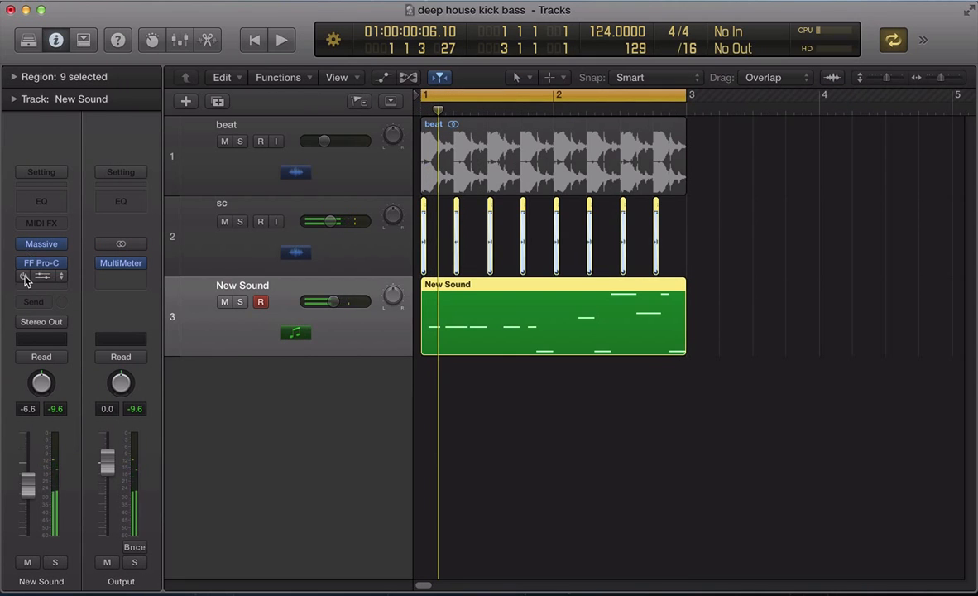
- Enable and open FF Saturn on the New Sound track, bypass its lowest band, select the highest band and audition it
click(43, 277)
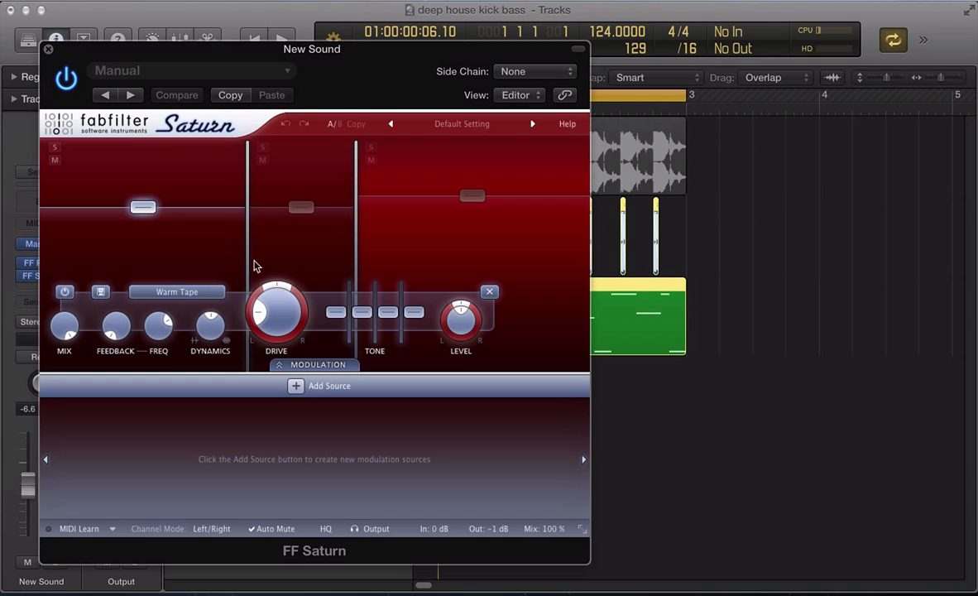
click(65, 291)
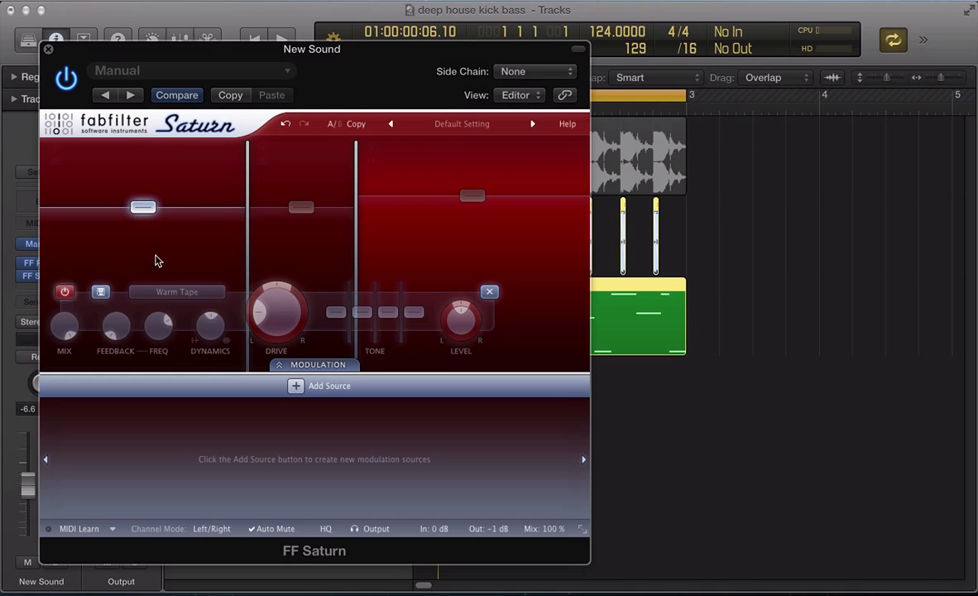
click(463, 248)
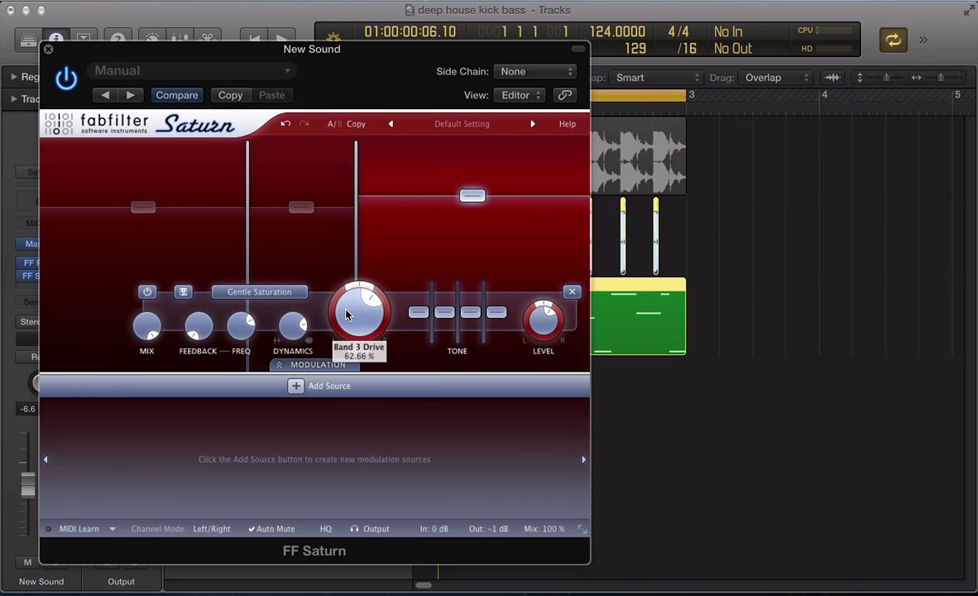
key(space)
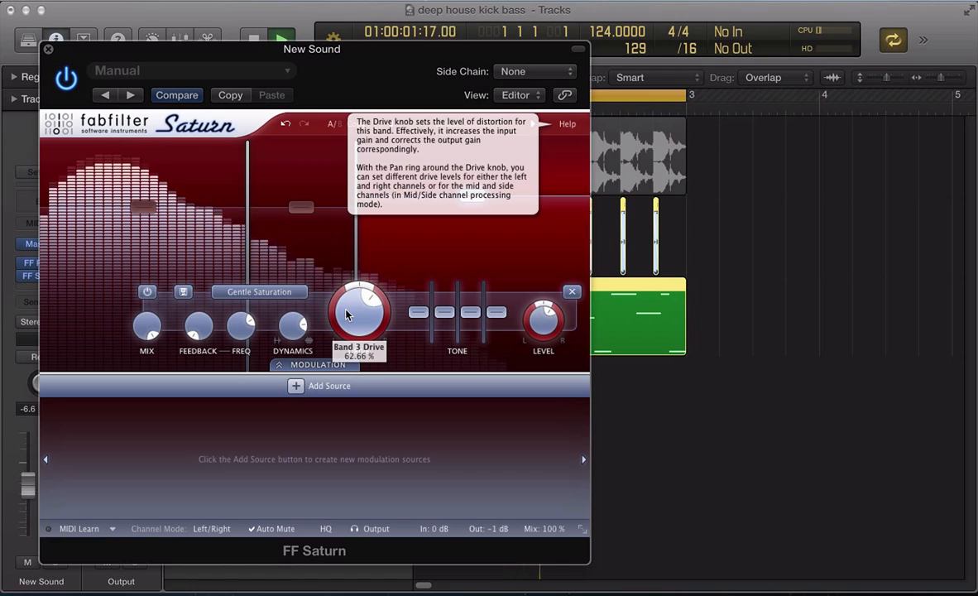
- Compare the bass with FF Saturn bypassed and enabled, bypass its middle Warm Tape band and reselect the highest band
click(66, 79)
click(67, 78)
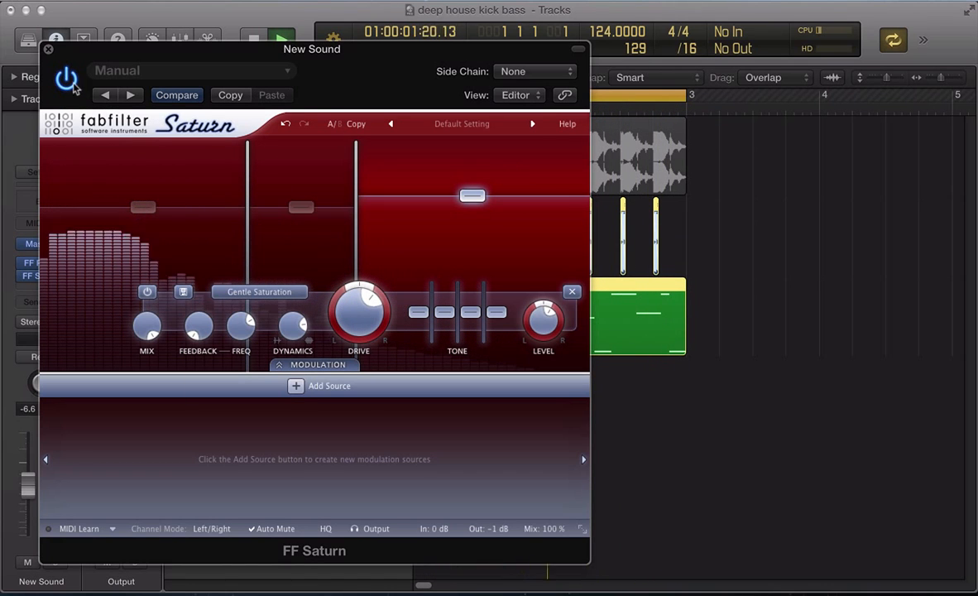
click(327, 265)
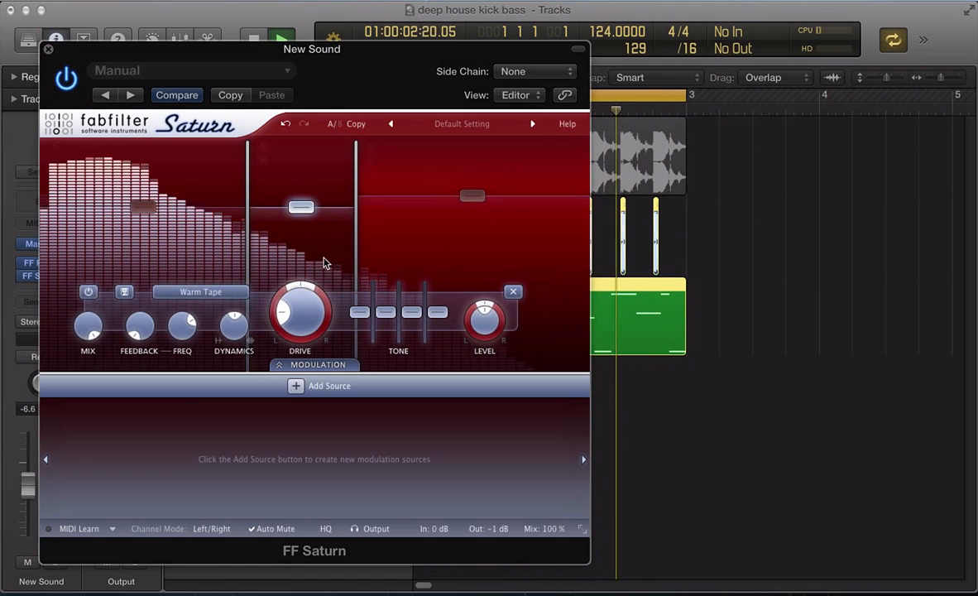
click(88, 291)
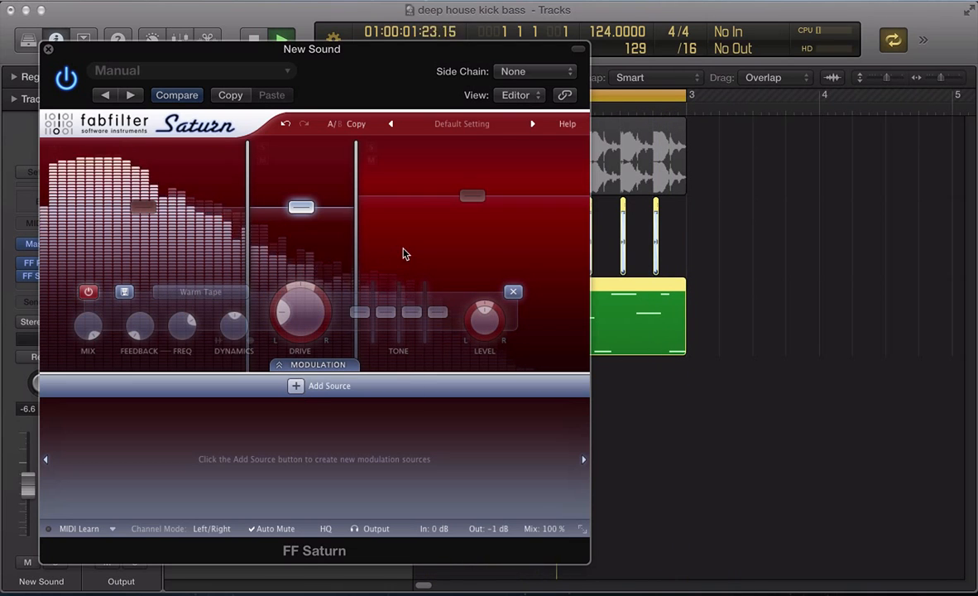
click(402, 253)
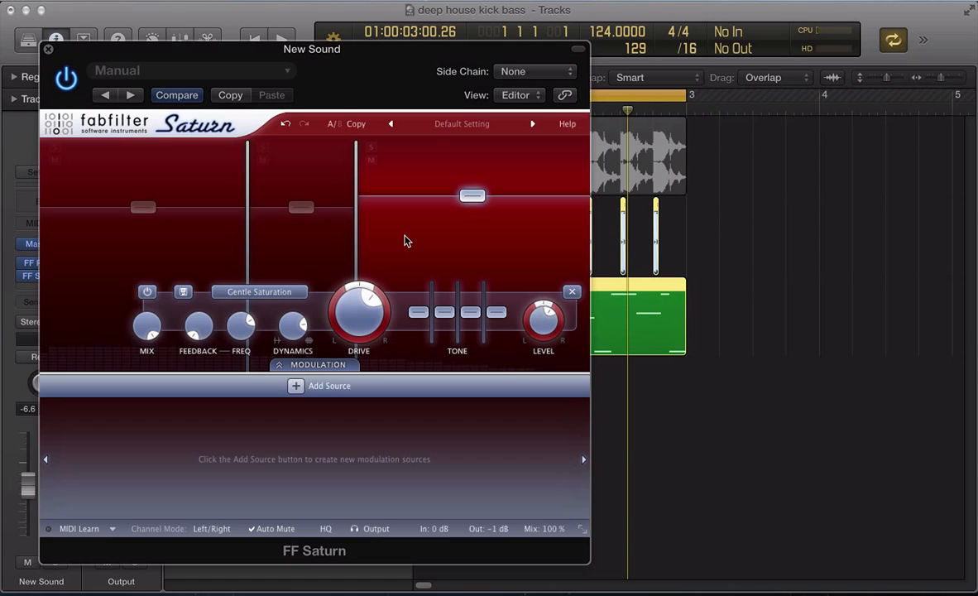
- Hide the FF Saturn window, unmute the beat region and play the full loop
key(super+w)
shift+click(577, 181)
key(space)
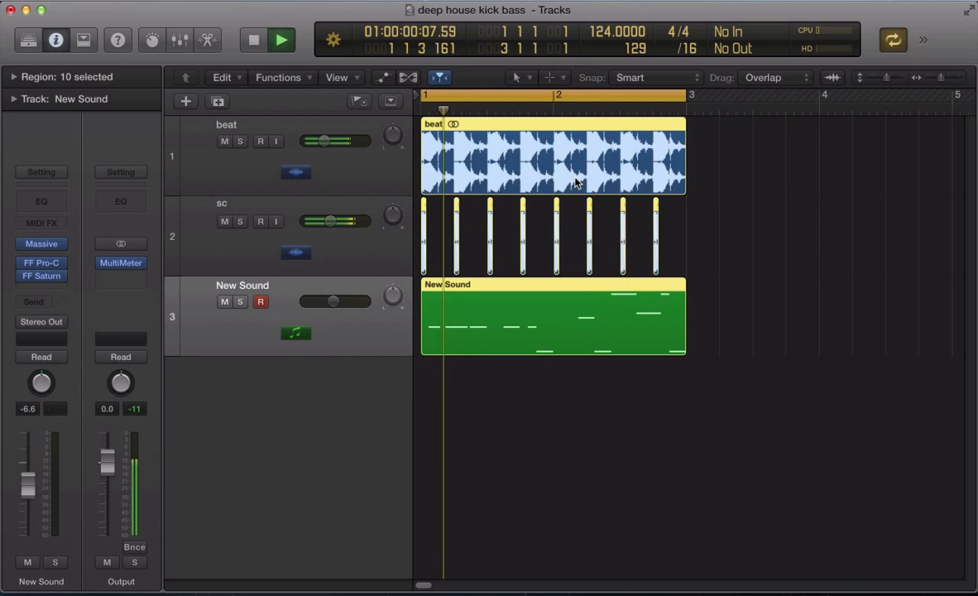
- Compare the full mix with FF Saturn bypassed and enabled, close the plug-in window and deselect all regions
key(v)
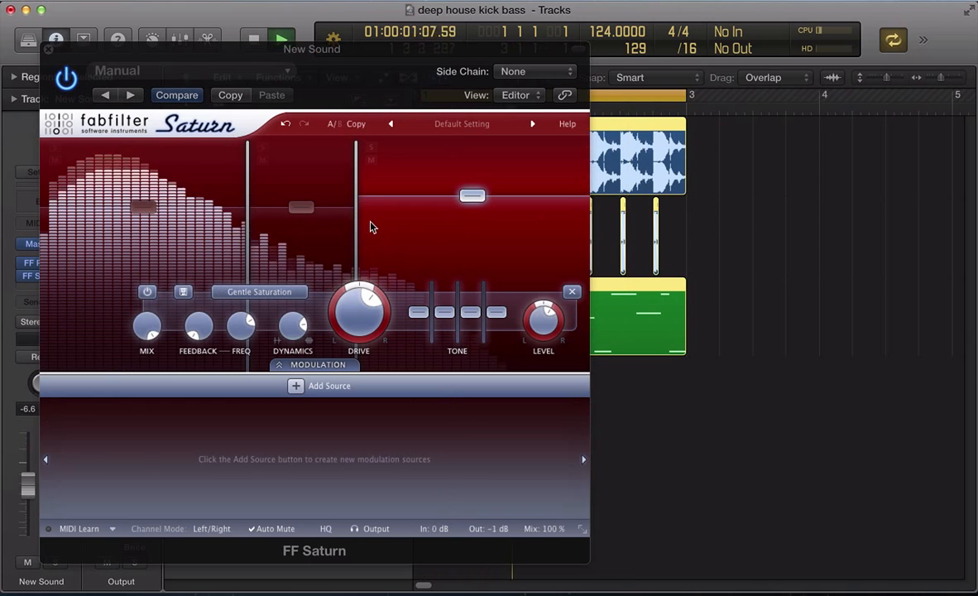
click(63, 81)
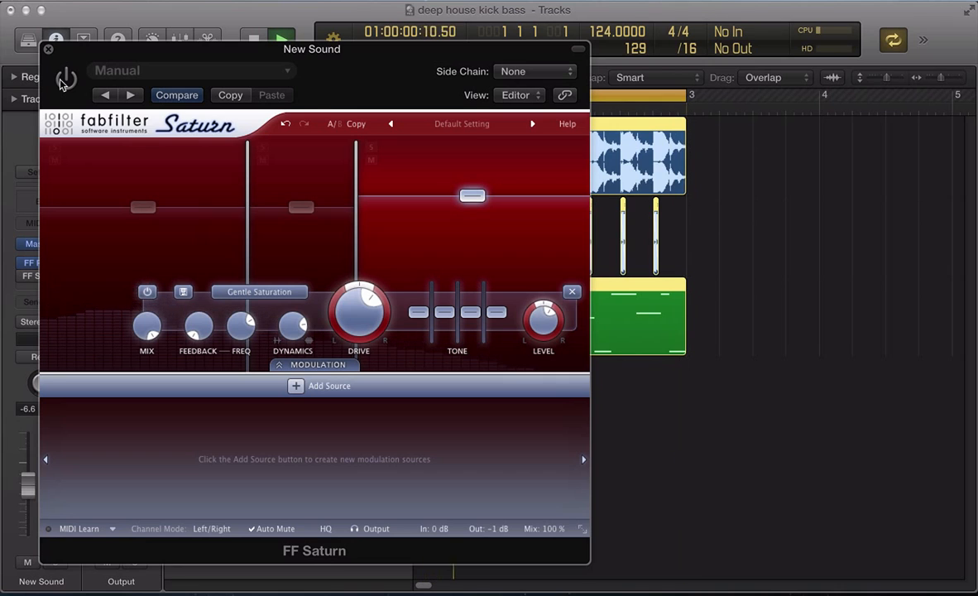
click(64, 79)
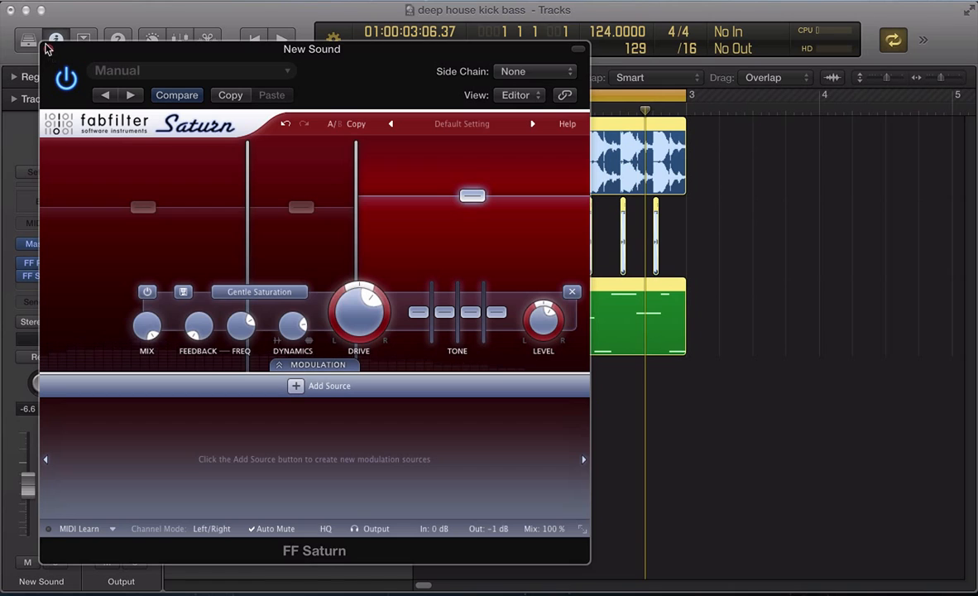
click(47, 49)
click(552, 367)
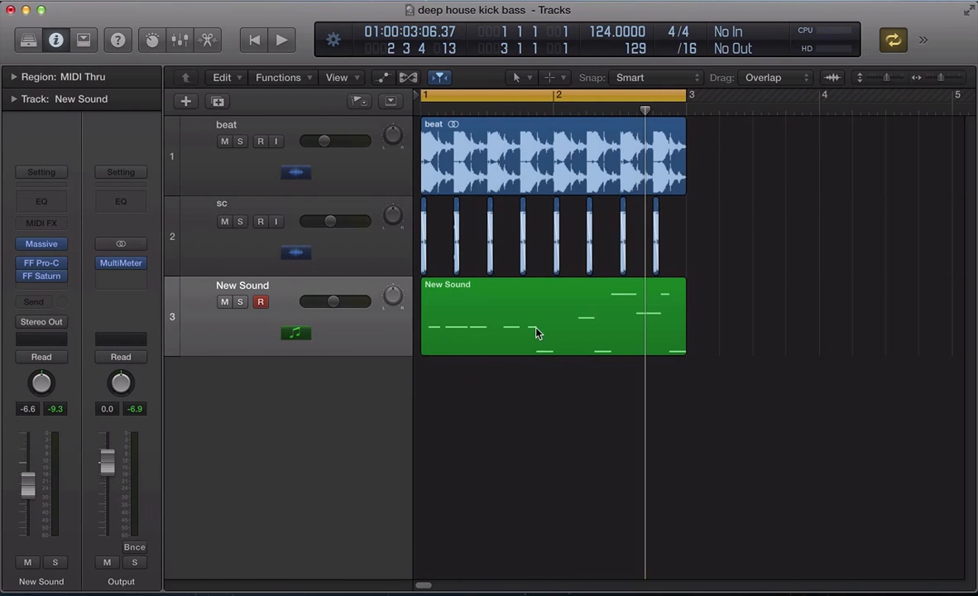